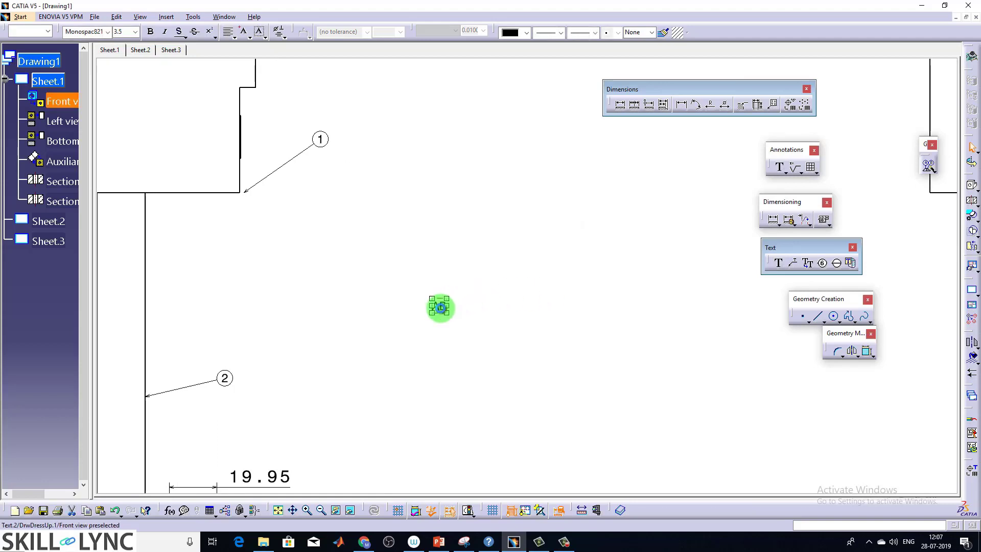
# - Make the letter B of the AB text annotation a superscript
pyautogui.doubleClick(440, 307)
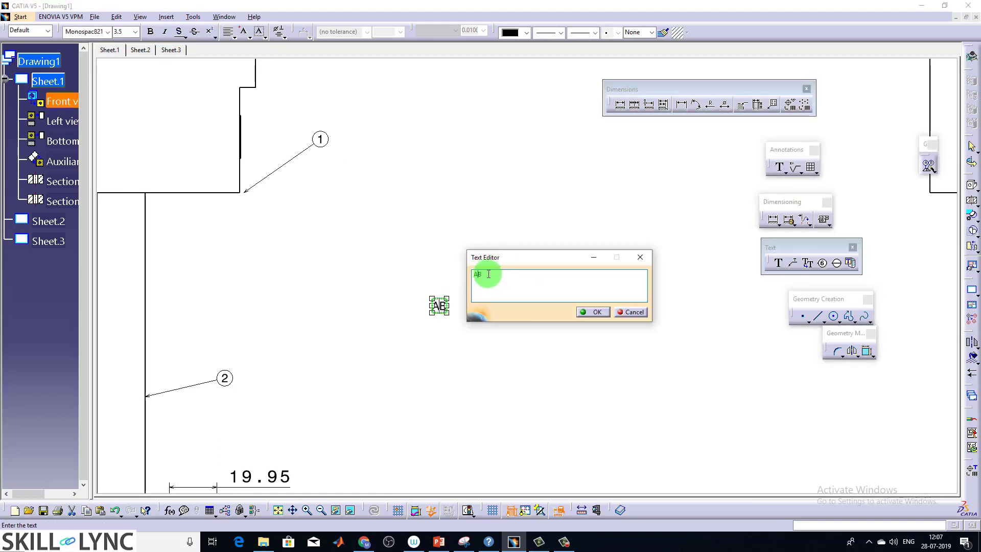
pyautogui.click(210, 32)
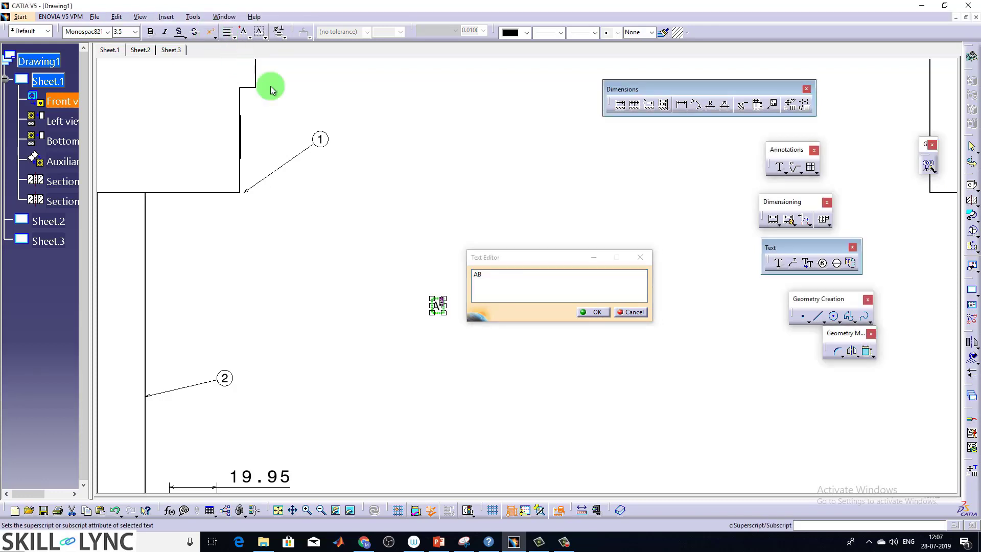
pyautogui.click(595, 310)
# - Change the letter B of the AB text annotation to a subscript
pyautogui.keyDown('ctrl'); pyautogui.moveTo(525, 237); pyautogui.dragTo(532, 217, button='middle'); pyautogui.keyUp('ctrl')
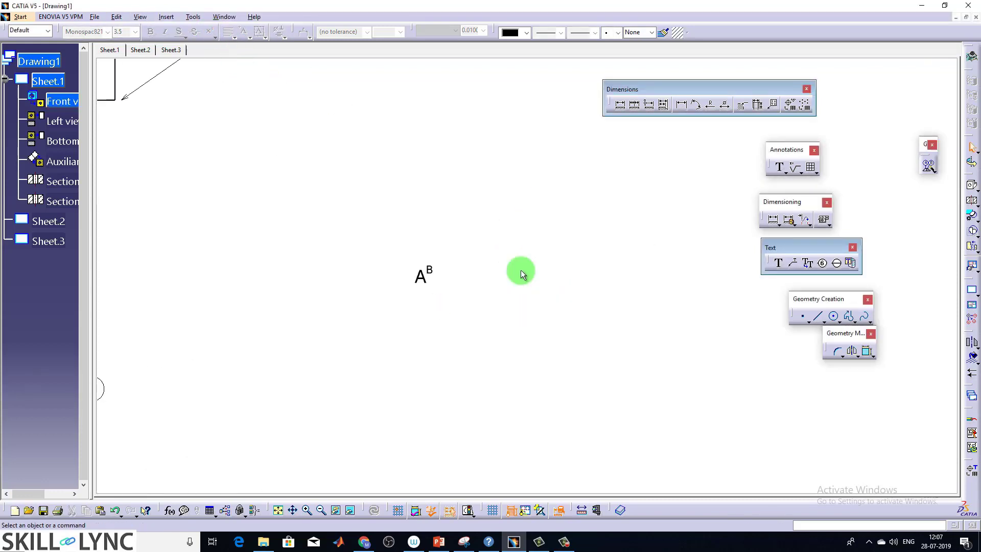
pyautogui.keyDown('ctrl'); pyautogui.moveTo(521, 275); pyautogui.dragTo(591, 265, button='middle'); pyautogui.keyUp('ctrl')
pyautogui.doubleClick(459, 319)
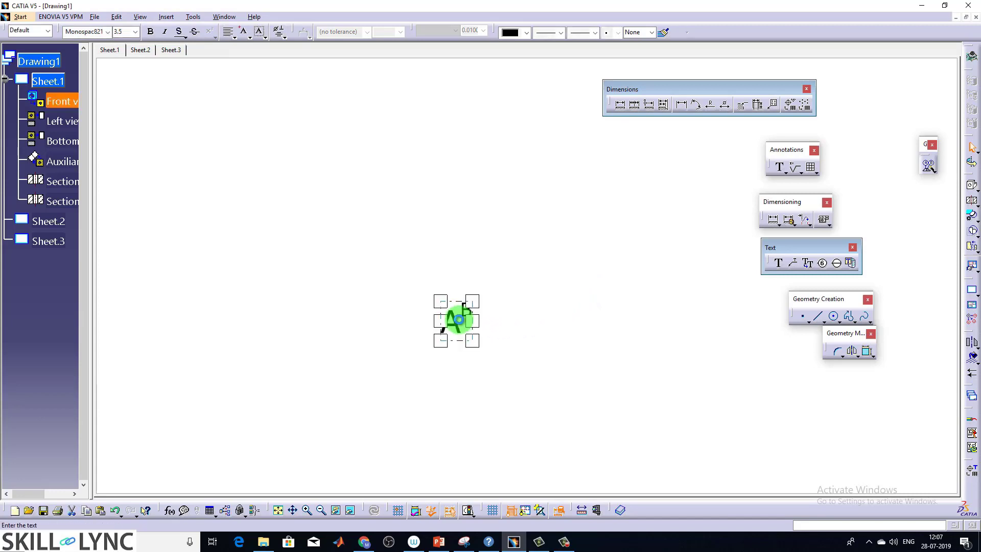
pyautogui.click(479, 274)
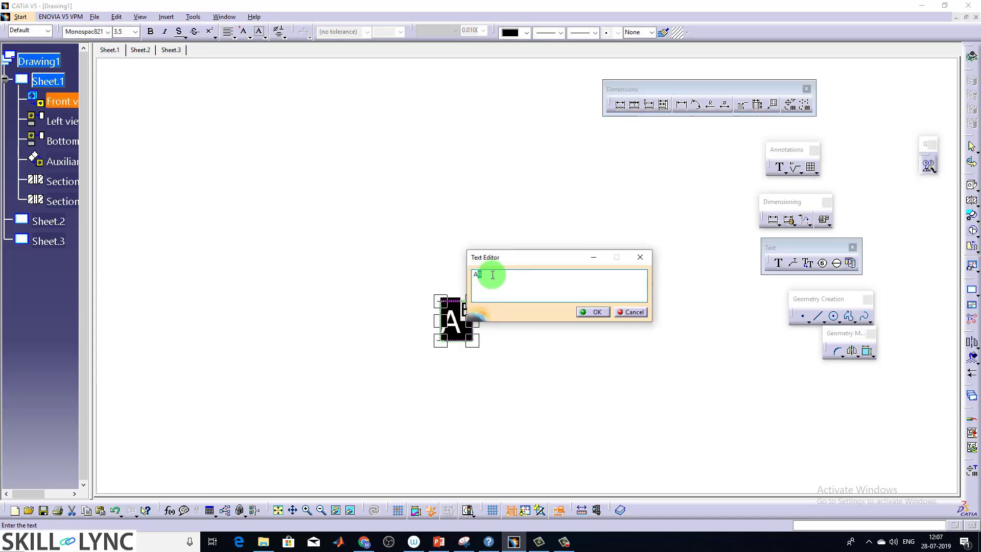
pyautogui.click(213, 41)
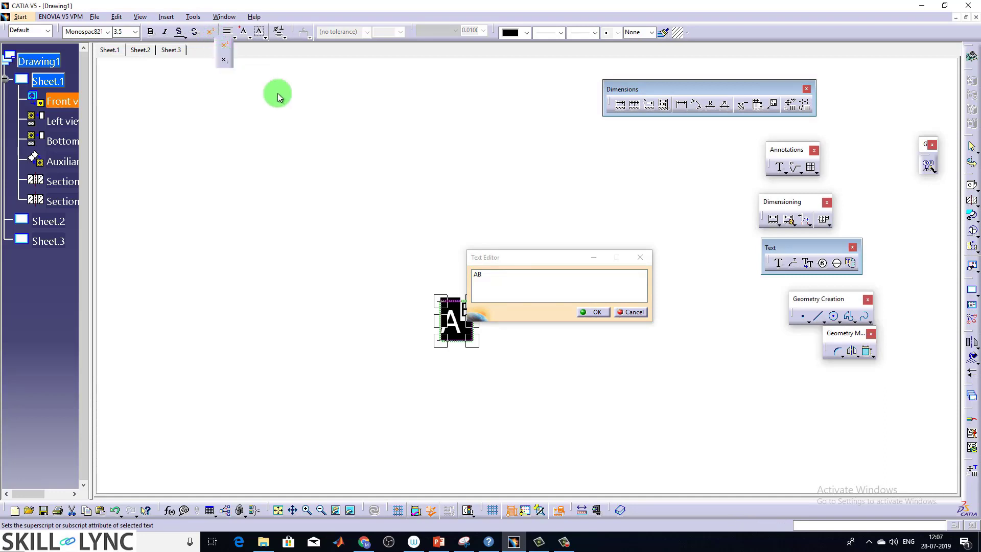
pyautogui.click(593, 312)
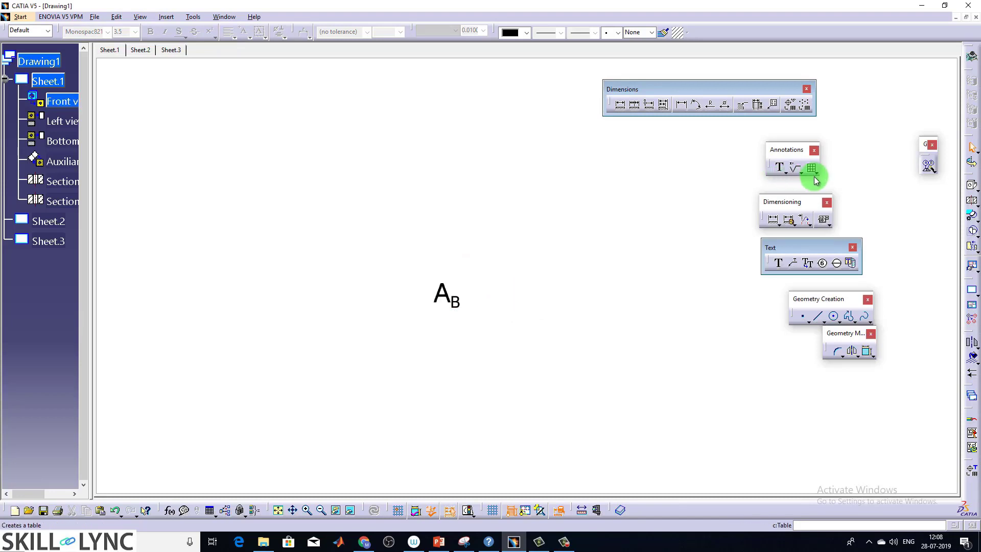
# - Insert a table with 4 columns and 3 rows in the empty area below the AB text
pyautogui.click(816, 173)
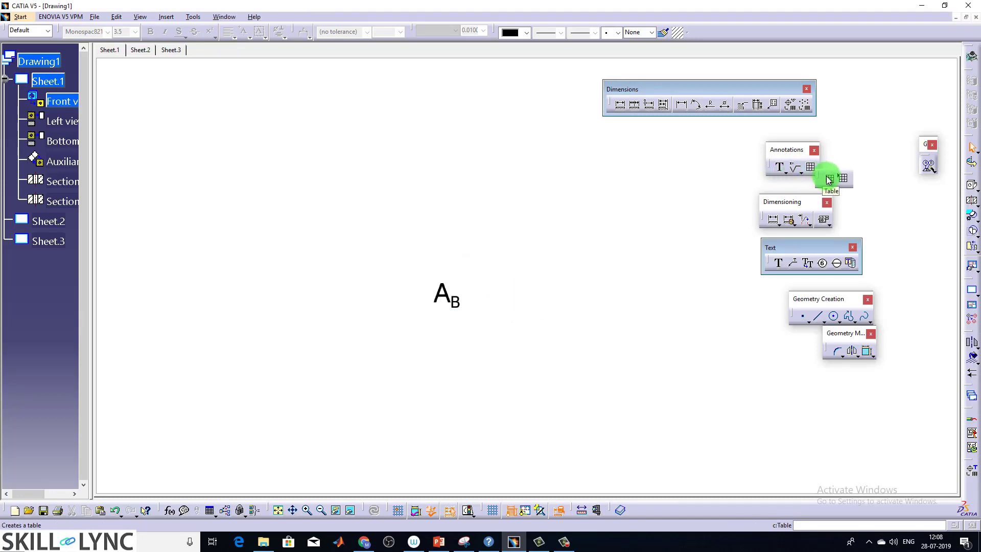
pyautogui.click(828, 180)
pyautogui.moveTo(414, 243)
pyautogui.keyDown('ctrl'); pyautogui.mouseDown(button='middle')
pyautogui.moveTo(464, 341)
pyautogui.moveTo(401, 229)
pyautogui.mouseUp(button='middle'); pyautogui.keyUp('ctrl')
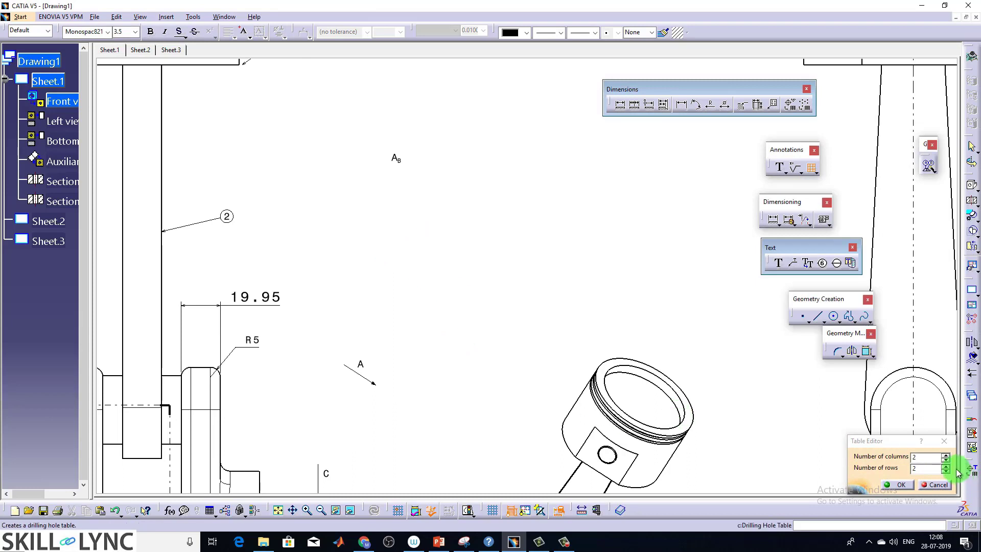
pyautogui.click(946, 456)
pyautogui.click(946, 457)
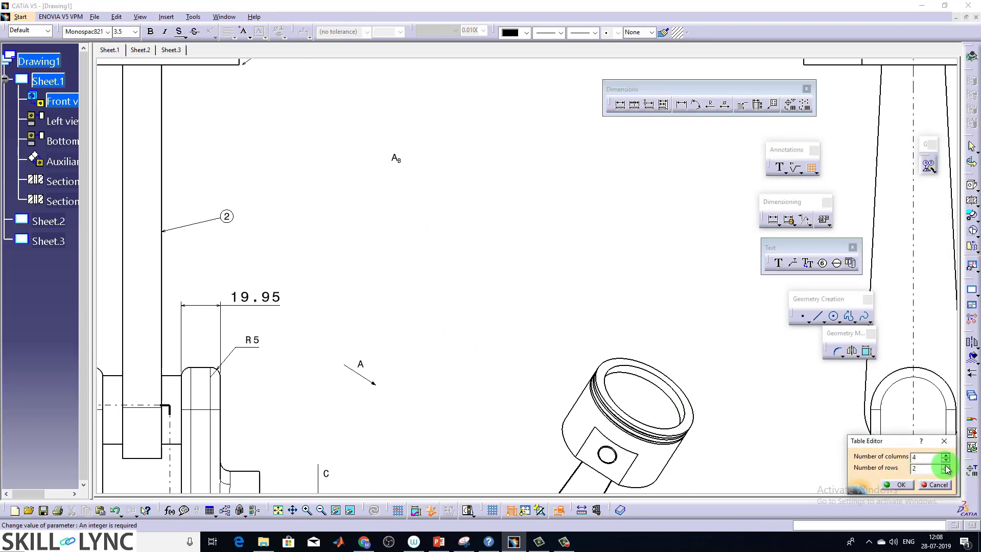
pyautogui.click(897, 484)
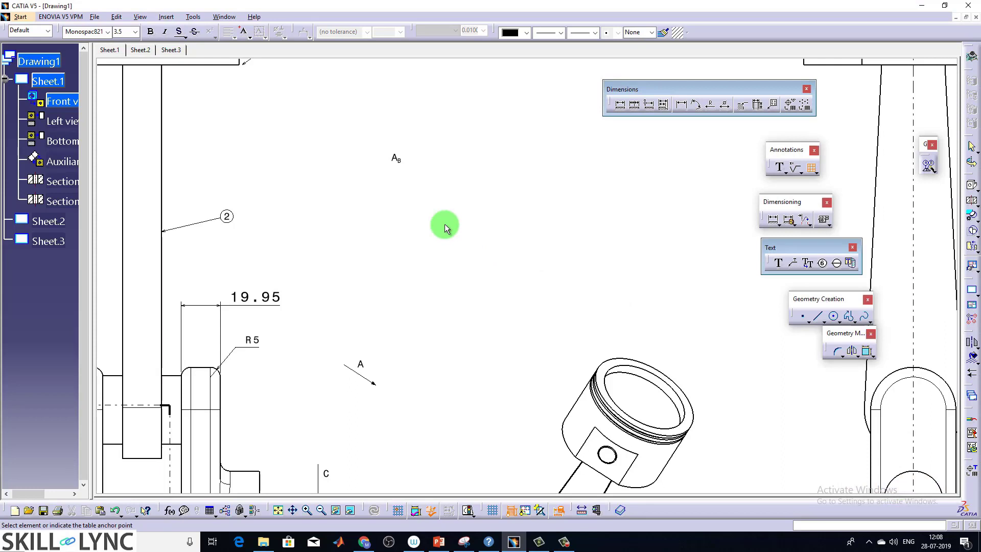
pyautogui.click(417, 209)
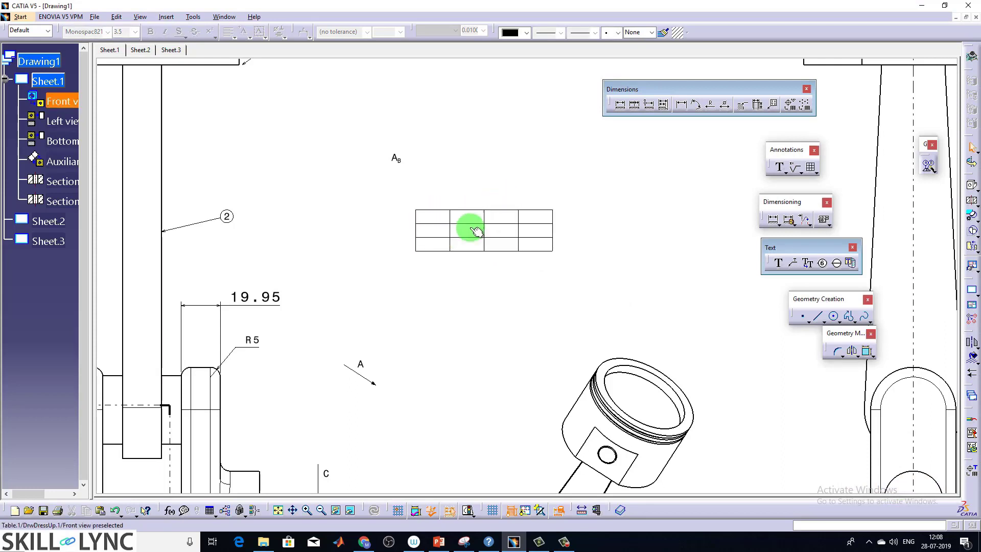
# - Enter "table" in the first cell of the table's top row
pyautogui.doubleClick(429, 217)
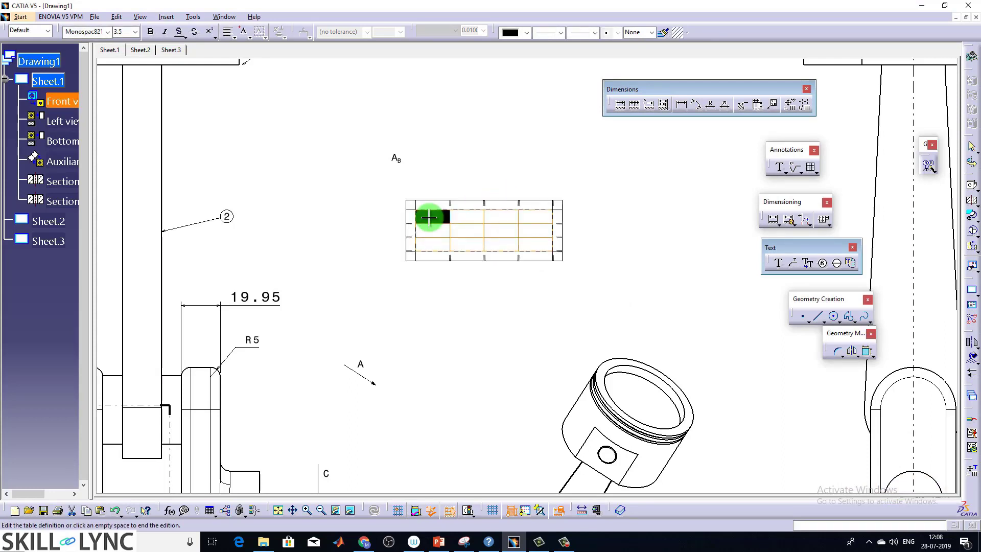
pyautogui.doubleClick(429, 218)
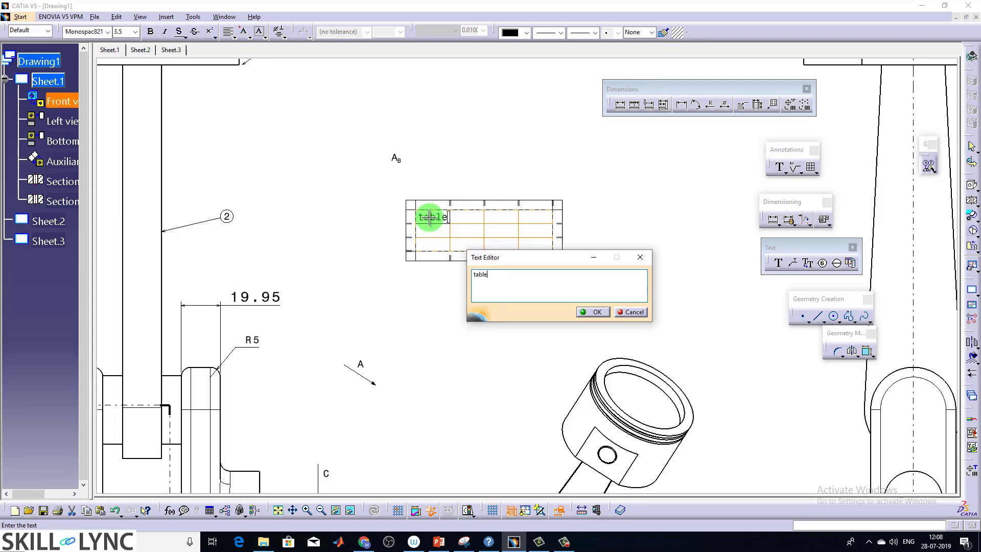
pyautogui.click(516, 178)
pyautogui.click(516, 179)
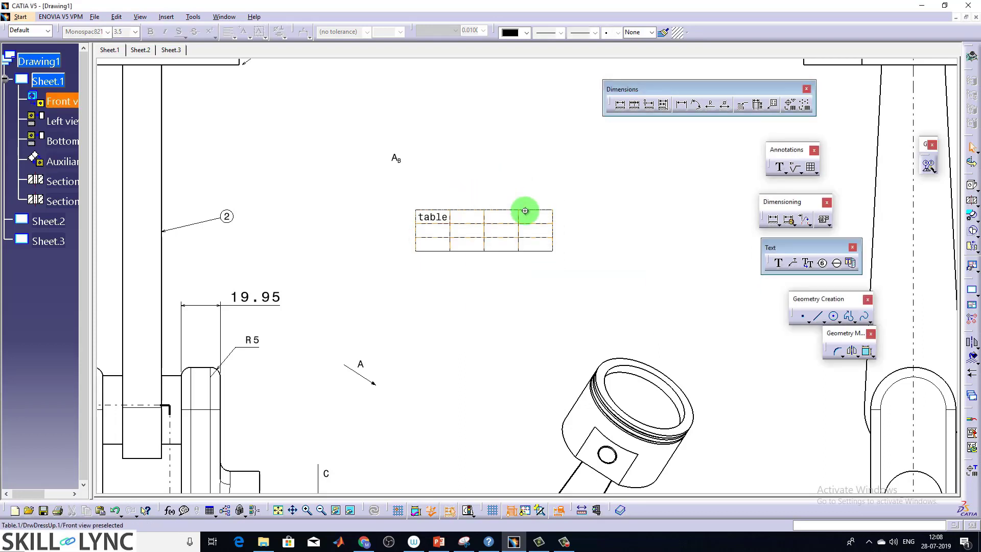
# - Insert an additional row at the table's bottom row and an additional column at its last column
pyautogui.moveTo(525, 209); pyautogui.dragTo(530, 243, button='middle')
pyautogui.doubleClick(483, 308)
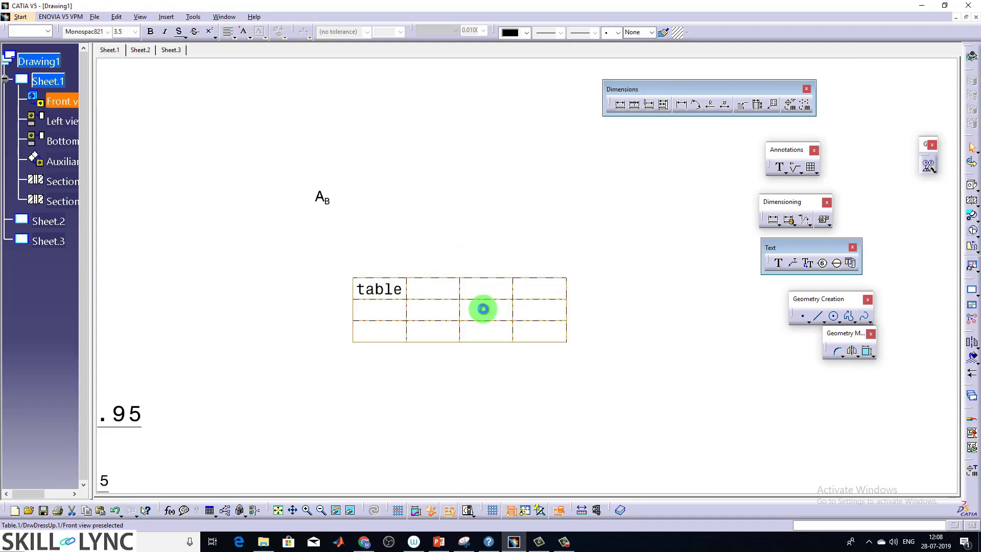
pyautogui.moveTo(397, 341)
pyautogui.mouseDown(button='middle')
pyautogui.moveTo(407, 317)
pyautogui.moveTo(379, 276)
pyautogui.mouseUp(button='middle')
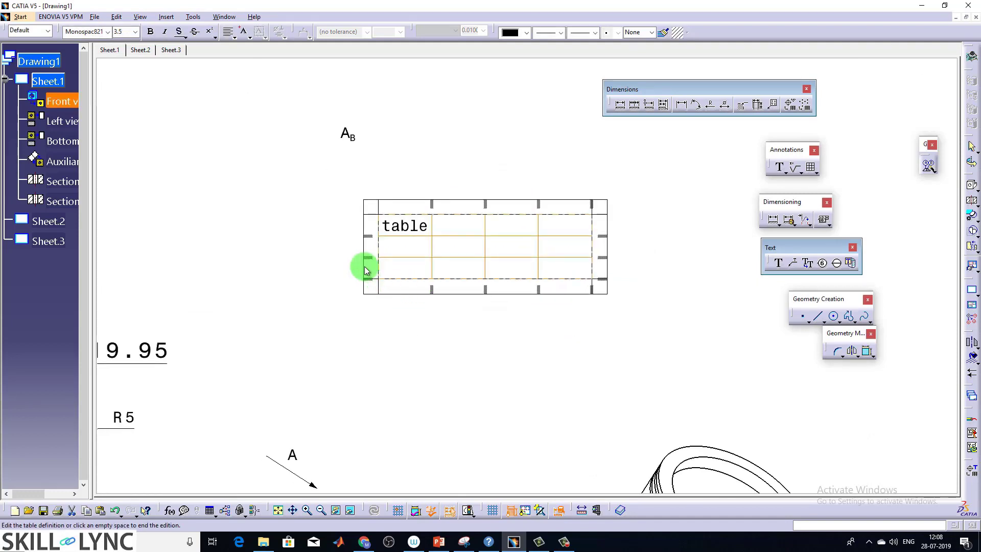
pyautogui.rightClick(366, 270)
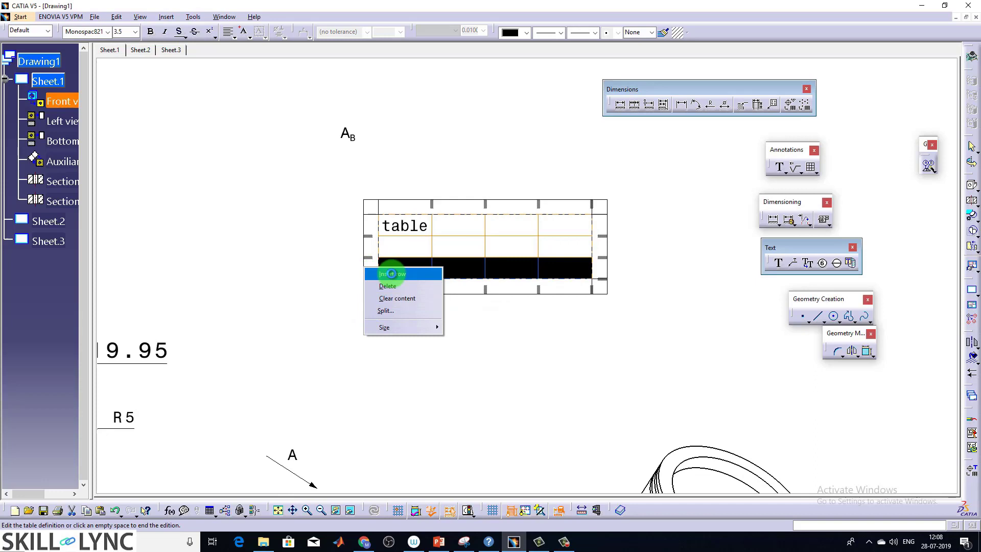
pyautogui.click(392, 273)
pyautogui.rightClick(366, 289)
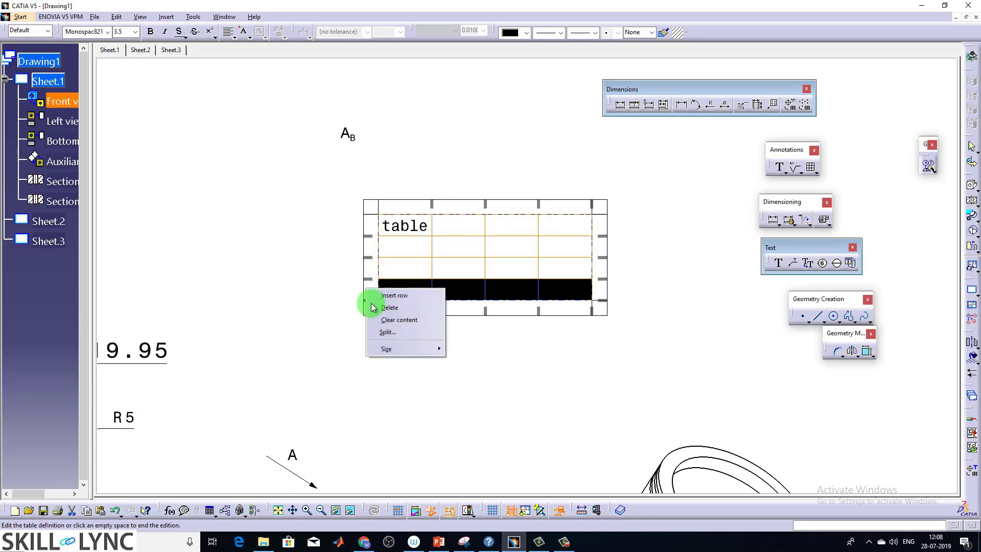
pyautogui.rightClick(581, 209)
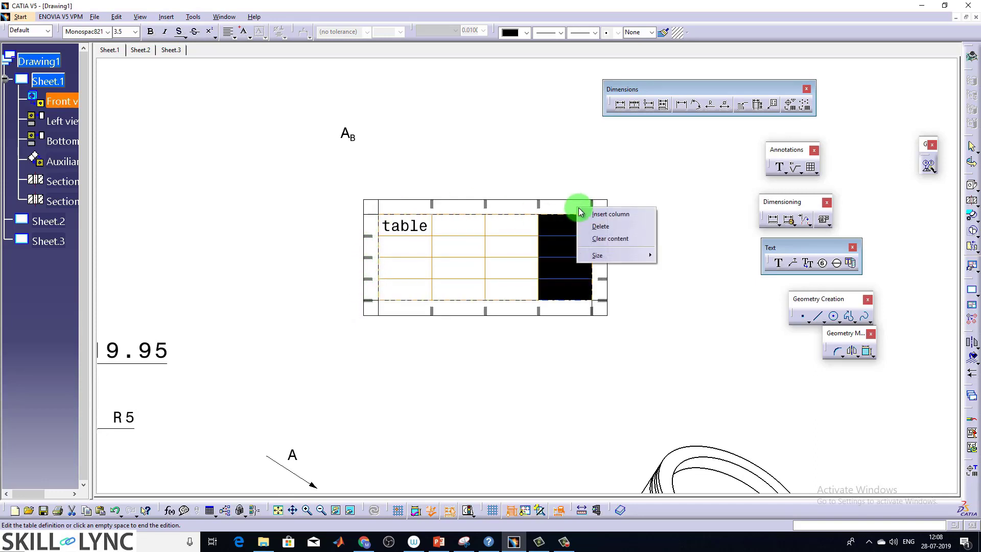
pyautogui.click(595, 214)
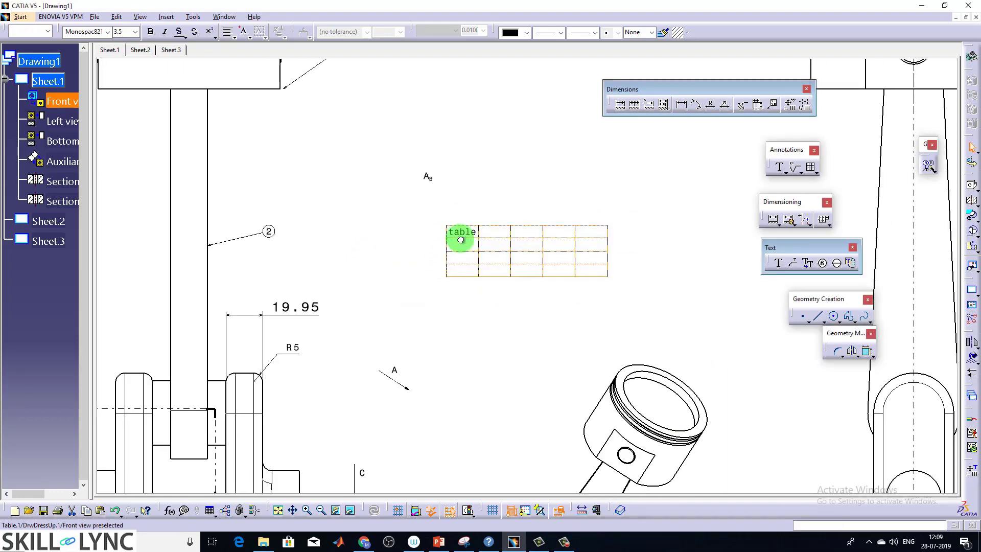
# - Delete the table and the AB text annotation from the front view
pyautogui.press('Delete')
pyautogui.click(429, 175)
pyautogui.press('Delete')
# - Activate section view B-B for annotation
pyautogui.keyDown('ctrl'); pyautogui.moveTo(435, 208); pyautogui.dragTo(436, 286, button='middle'); pyautogui.keyUp('ctrl')
pyautogui.moveTo(496, 329); pyautogui.dragTo(153, 412, button='middle')
pyautogui.click(529, 238)
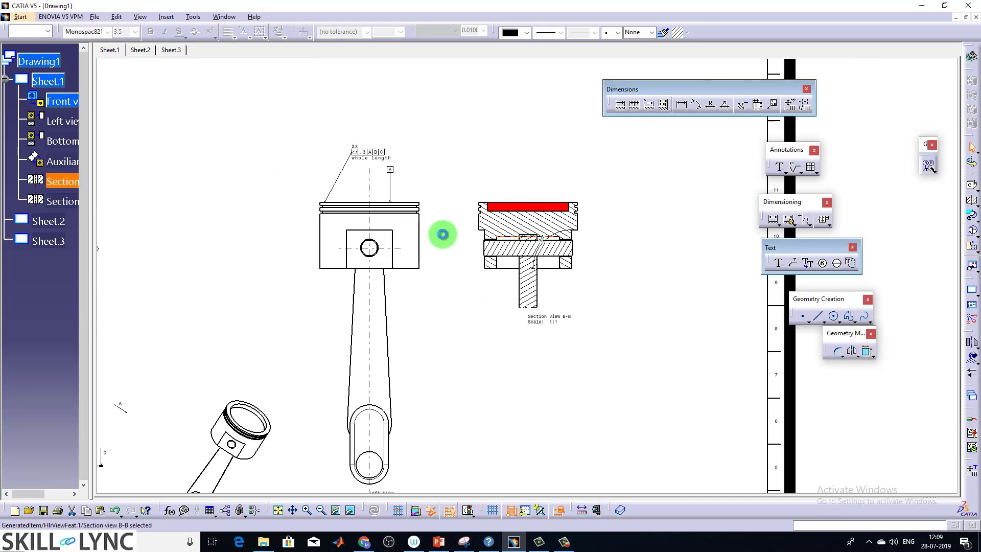
pyautogui.doubleClick(66, 184)
pyautogui.moveTo(502, 234)
pyautogui.mouseDown(button='middle')
pyautogui.moveTo(357, 298)
pyautogui.moveTo(401, 243)
pyautogui.mouseUp(button='middle')
pyautogui.moveTo(402, 243); pyautogui.dragTo(504, 188, button='middle')
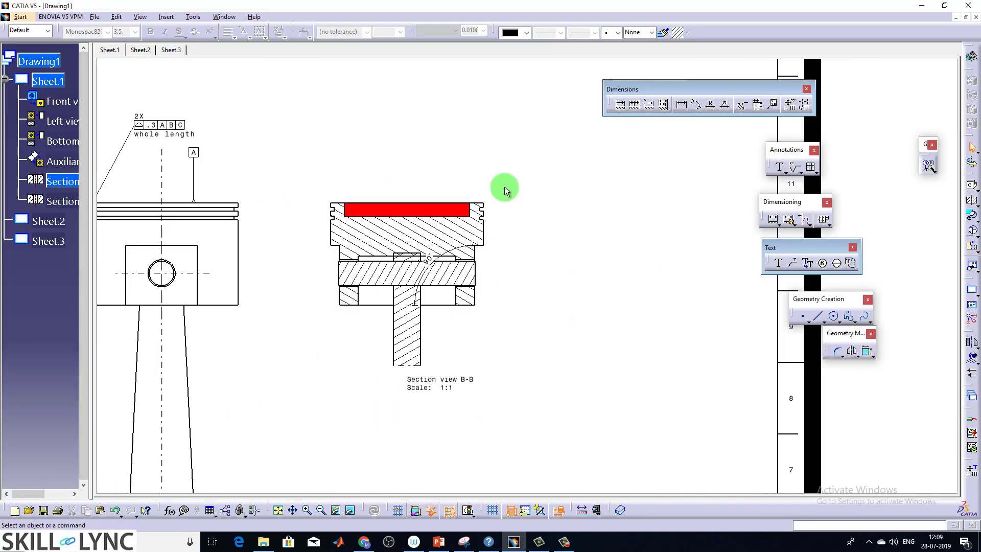
# - Add a diameter dimension for the piston's outer edge, placed just above section view B-B
pyautogui.click(620, 104)
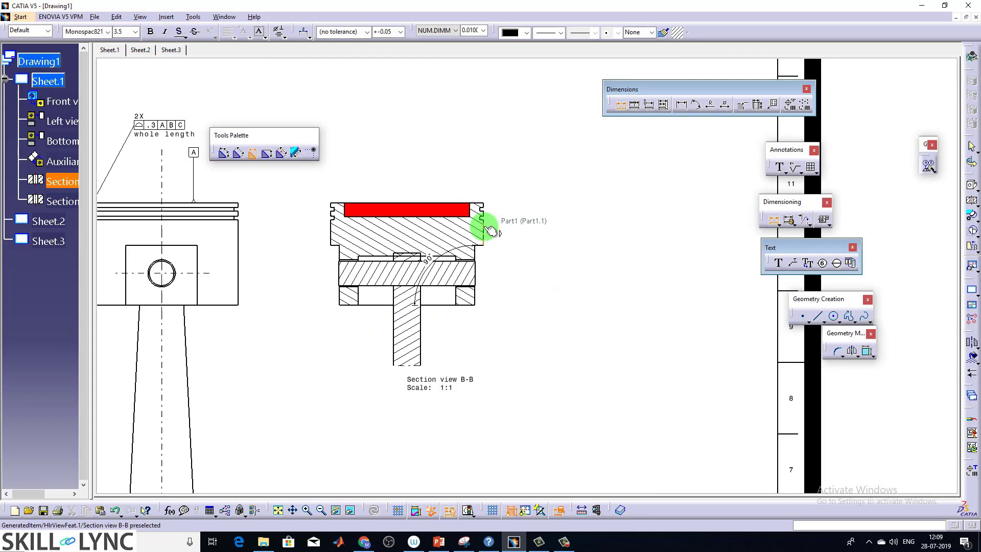
pyautogui.click(488, 230)
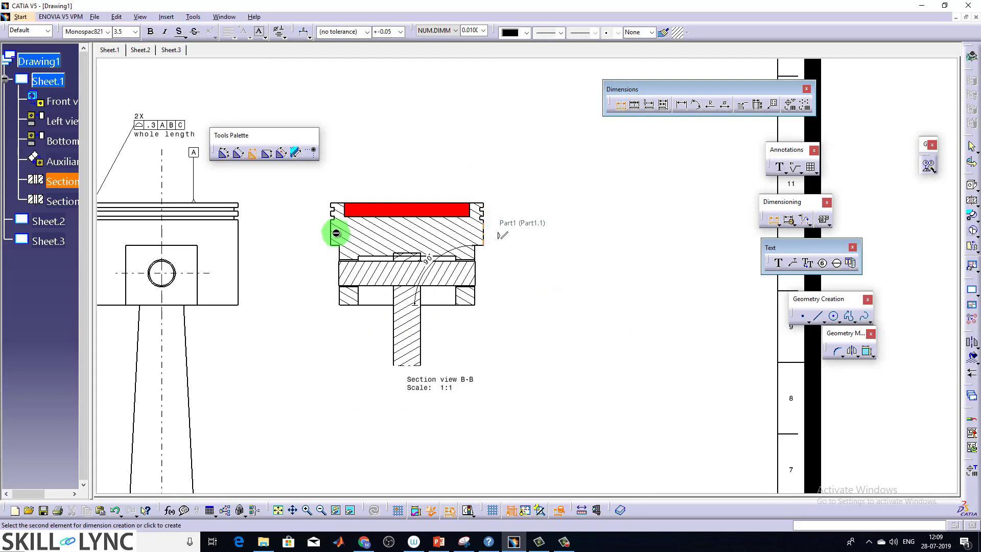
pyautogui.click(724, 104)
pyautogui.click(487, 234)
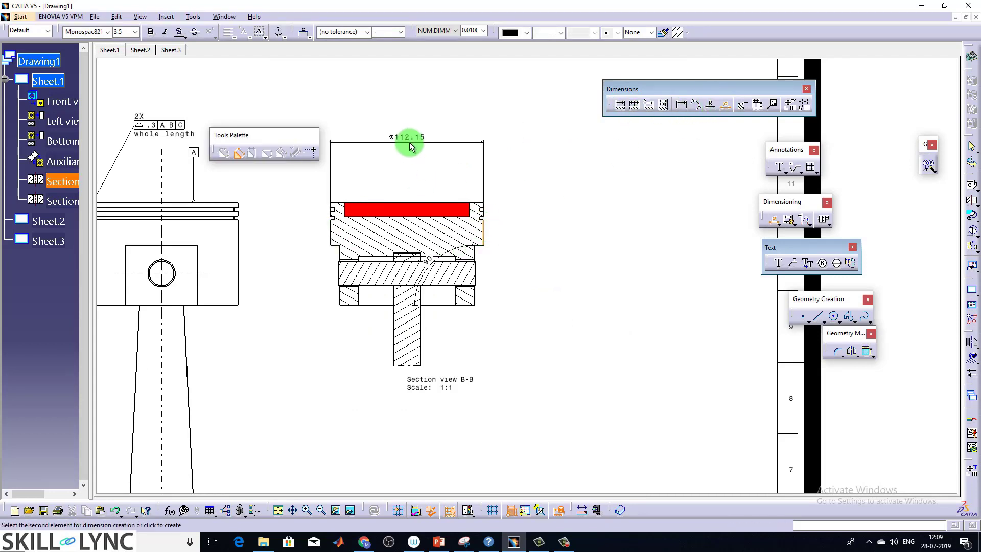
pyautogui.click(449, 171)
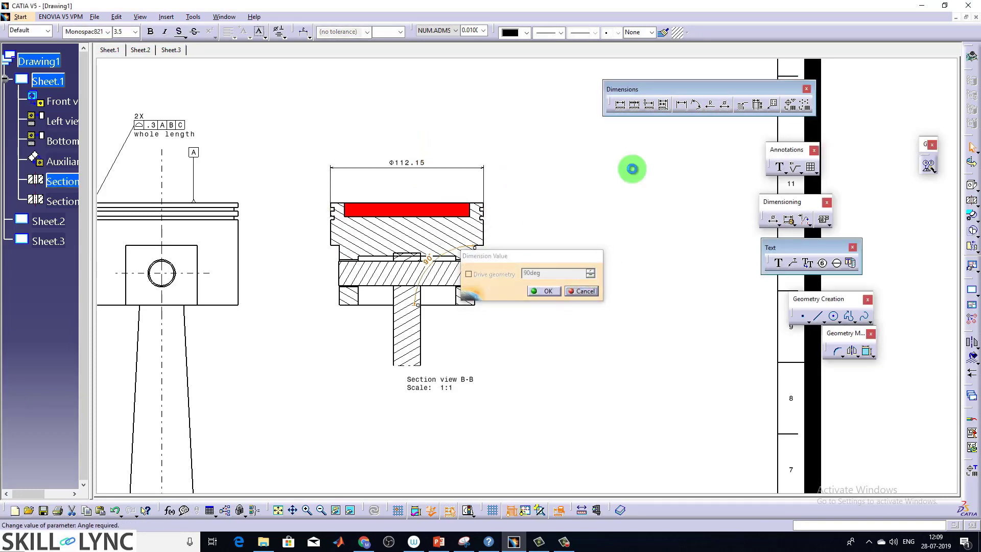
# - Dimension the width of the piston's upper ring groove in section view B-B, placing it beside the piston
pyautogui.click(620, 104)
pyautogui.moveTo(497, 229)
pyautogui.mouseDown(button='middle')
pyautogui.moveTo(459, 189)
pyautogui.moveTo(550, 203)
pyautogui.mouseUp(button='middle')
pyautogui.scroll(1, 549, 204)
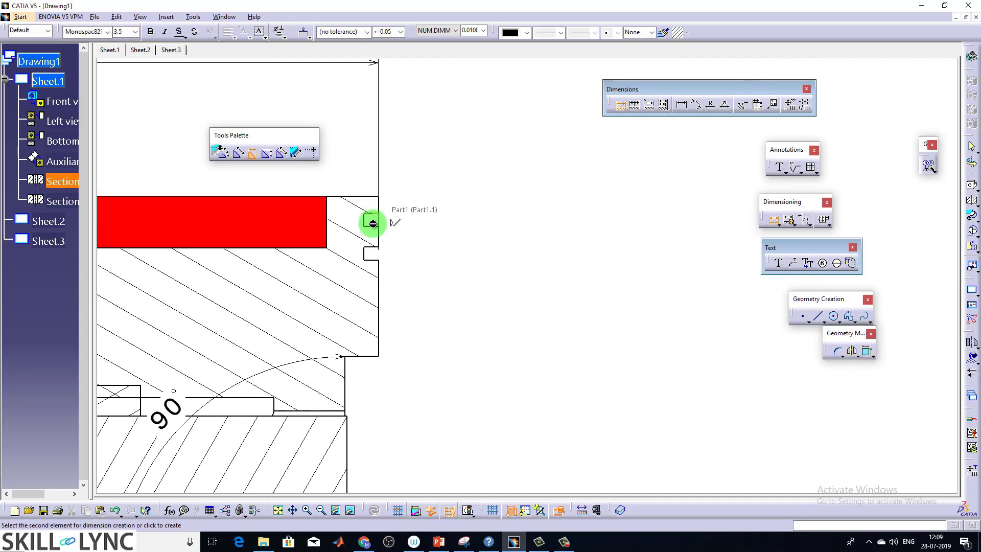
pyautogui.click(374, 227)
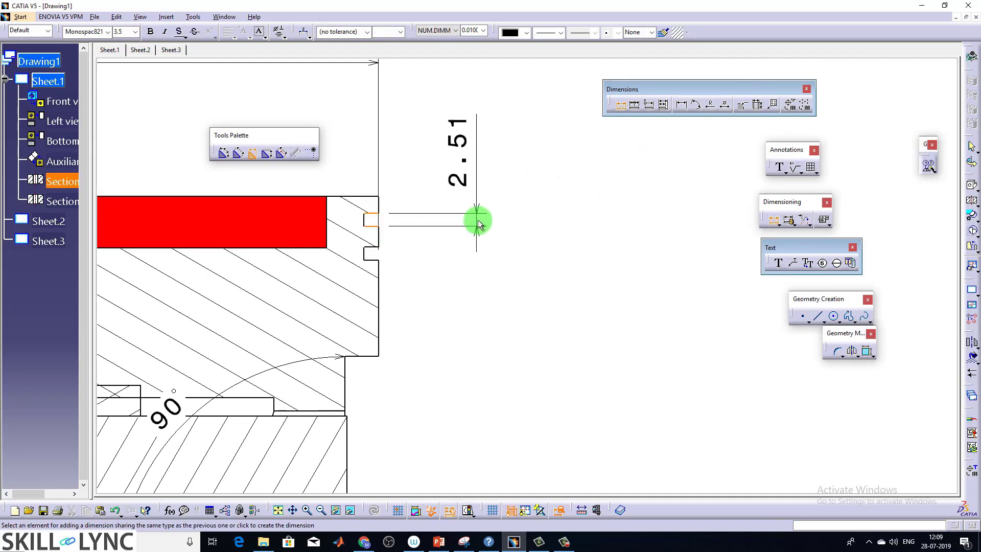
pyautogui.click(477, 218)
# - Set the display precision of the ring groove width dimension to 0.1
pyautogui.scroll(-3, 498, 143)
pyautogui.click(509, 219)
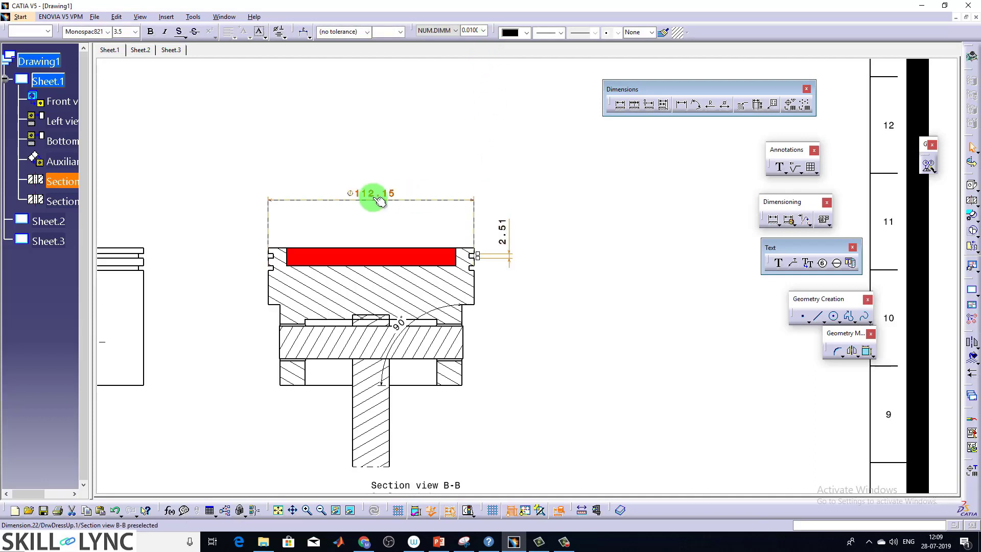
pyautogui.click(483, 32)
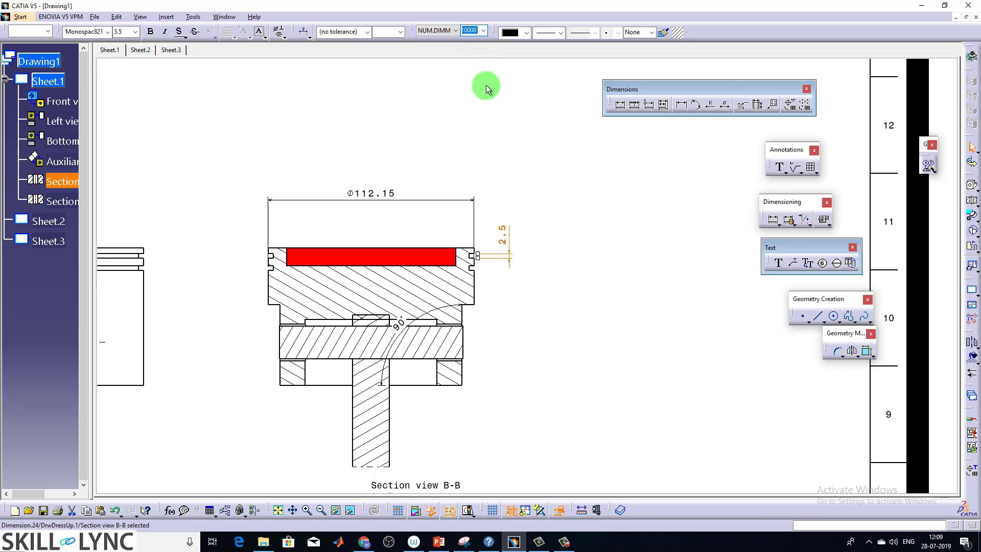
pyautogui.click(522, 214)
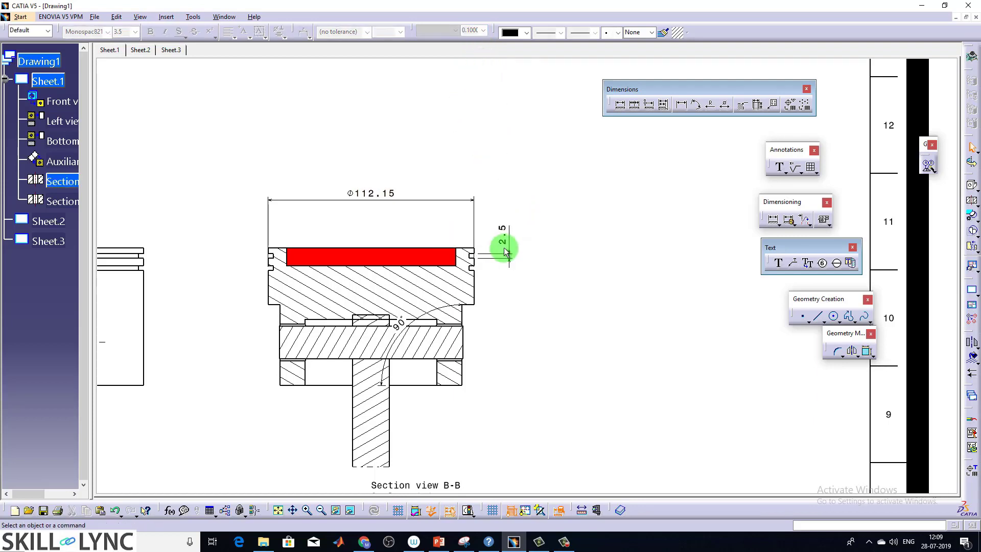
# - Set the display precision of both the piston diameter and ring groove width dimensions to 0.1
pyautogui.click(365, 190)
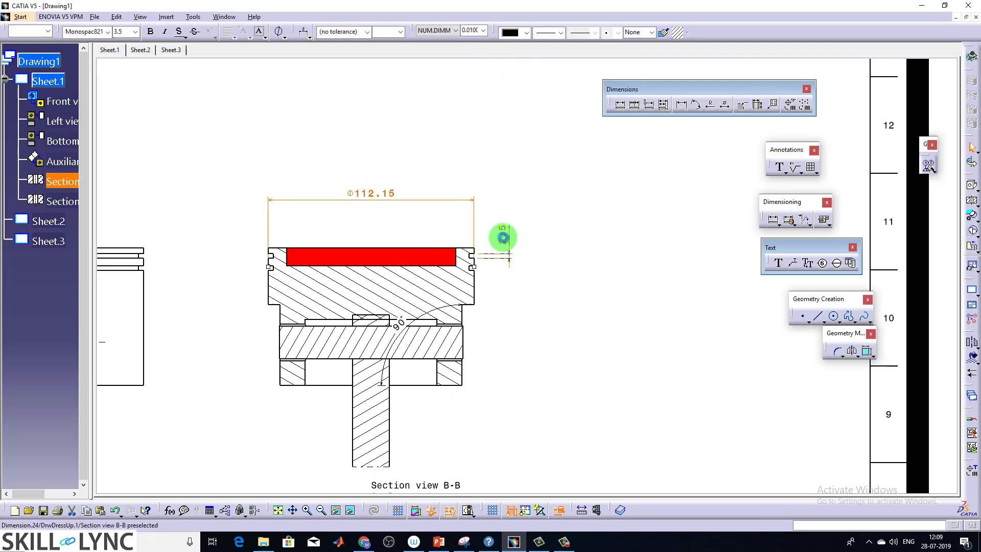
pyautogui.click(376, 193)
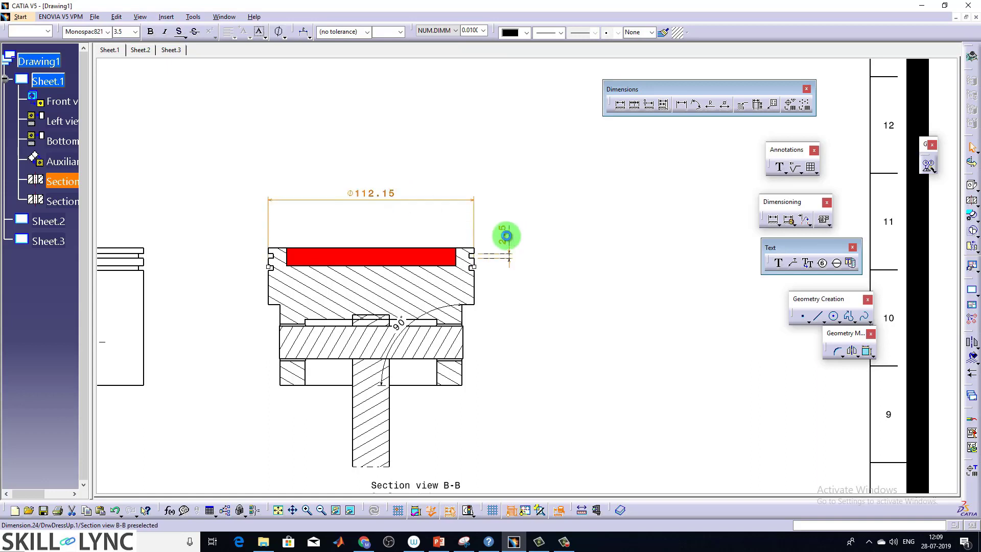
pyautogui.keyDown('ctrl'); pyautogui.click(506, 236); pyautogui.keyUp('ctrl')
pyautogui.click(482, 31)
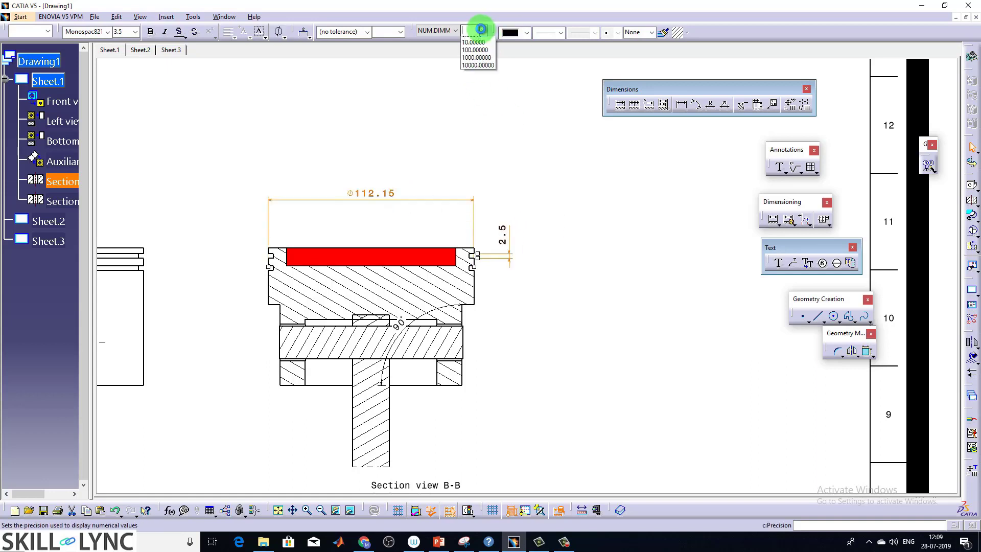
pyautogui.click(536, 267)
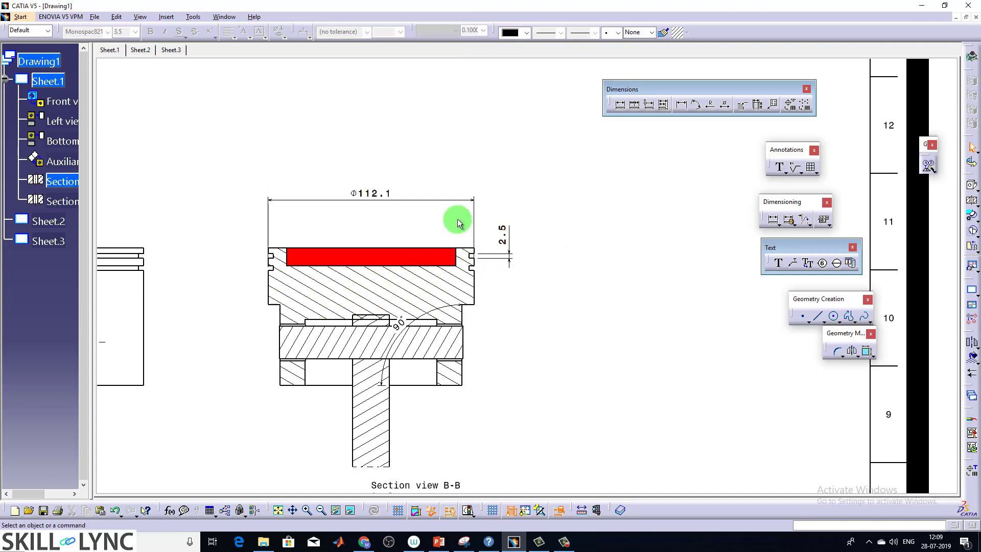
# - Apply a TOL_NUM2 tolerance of ±0.1 to the ring groove width dimension in section view B-B
pyautogui.click(384, 194)
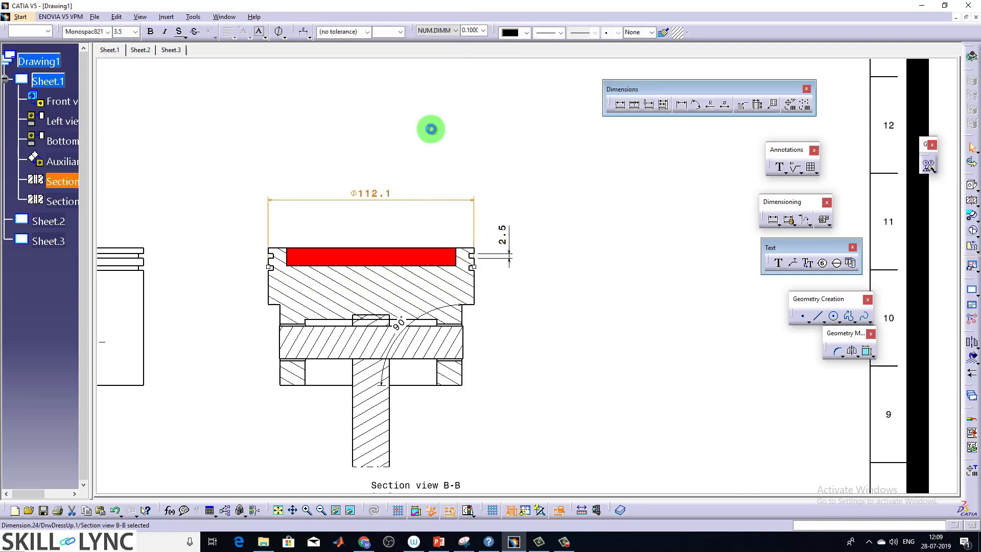
pyautogui.click(431, 129)
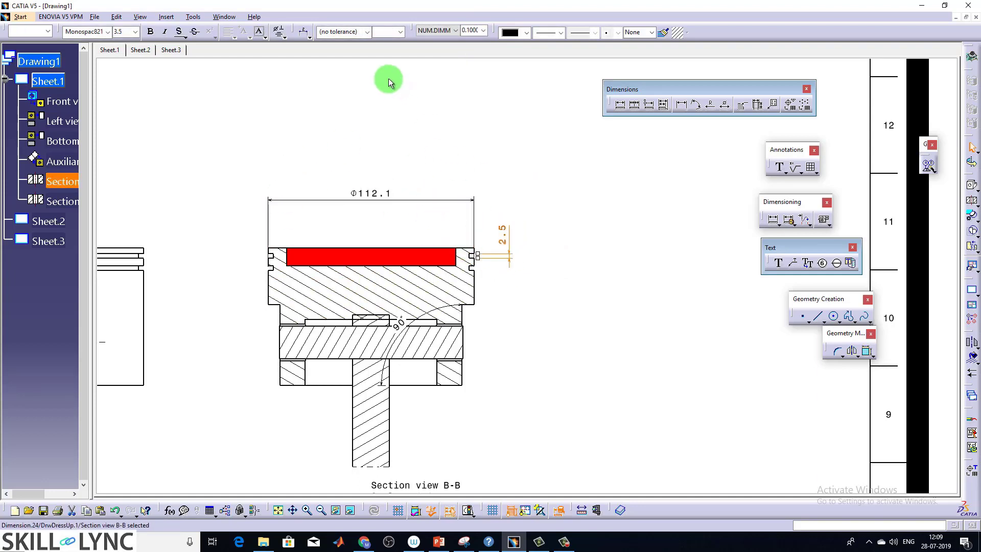
pyautogui.click(366, 31)
pyautogui.click(365, 54)
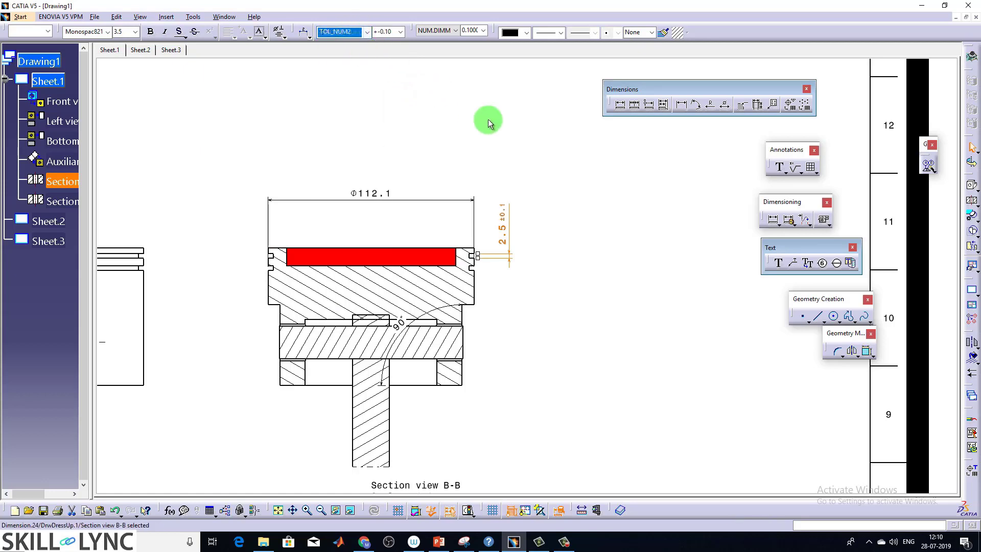
pyautogui.click(558, 186)
# - Change the tolerance value of the ring groove width dimension to ±0.5
pyautogui.click(502, 220)
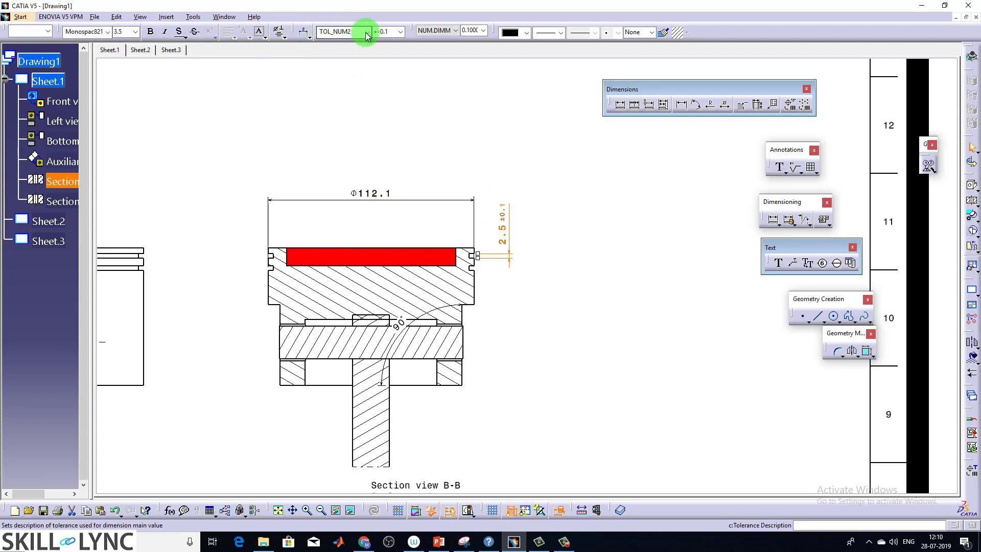
pyautogui.click(382, 32)
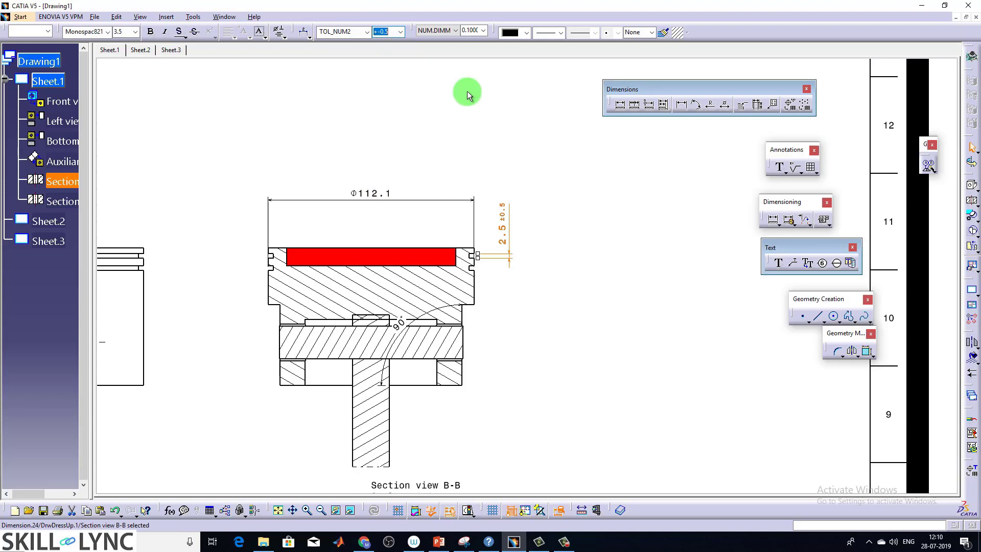
pyautogui.click(585, 202)
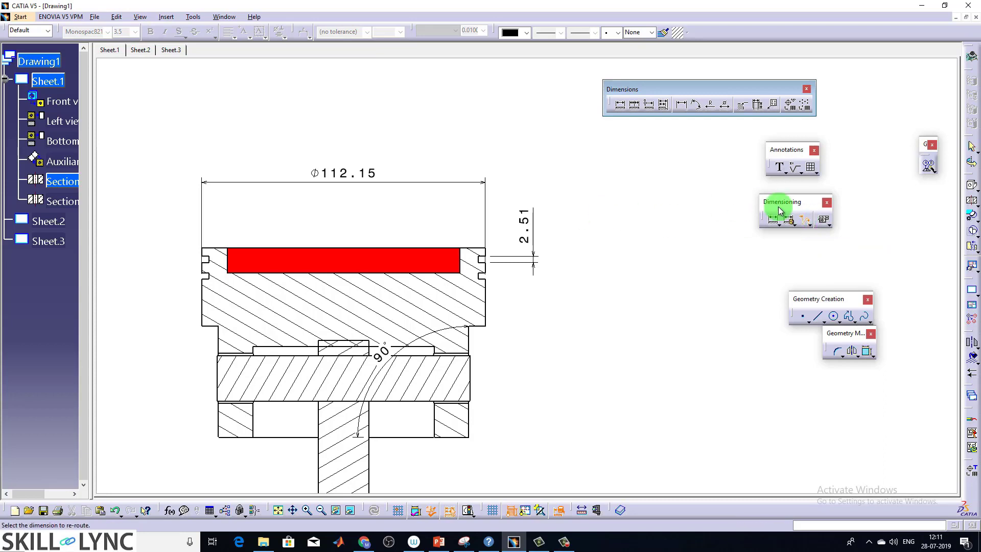
# - Leave the dimension re-route command, view the piston model in FINAL ASSY.CATProduct, and return to Drawing1
pyautogui.click(803, 219)
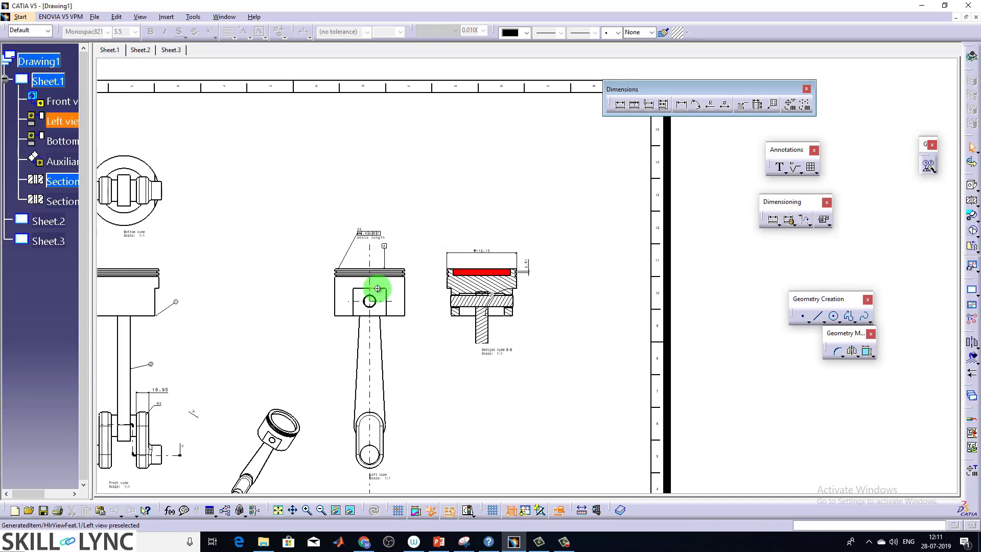
pyautogui.moveTo(372, 280); pyautogui.dragTo(492, 247, button='middle')
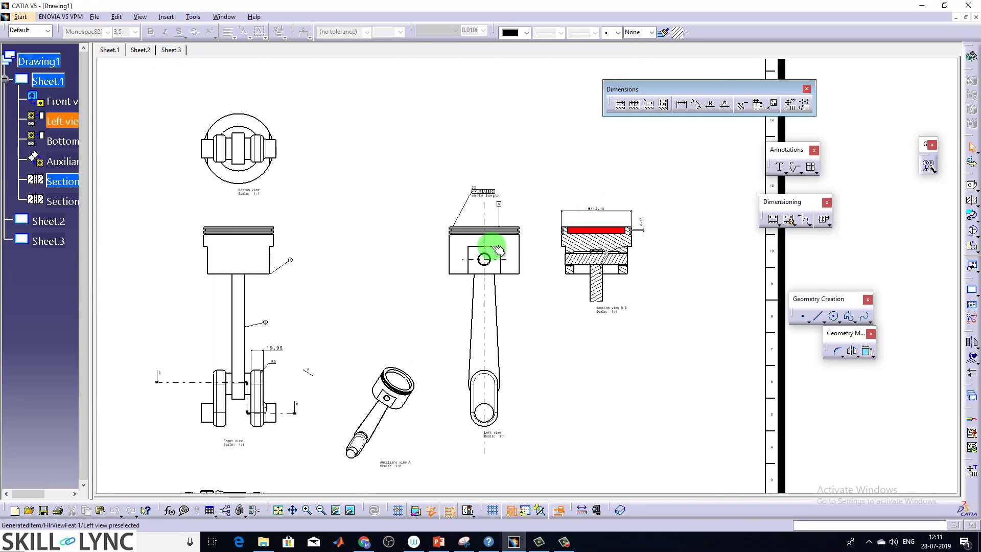
pyautogui.click(229, 16)
pyautogui.click(260, 82)
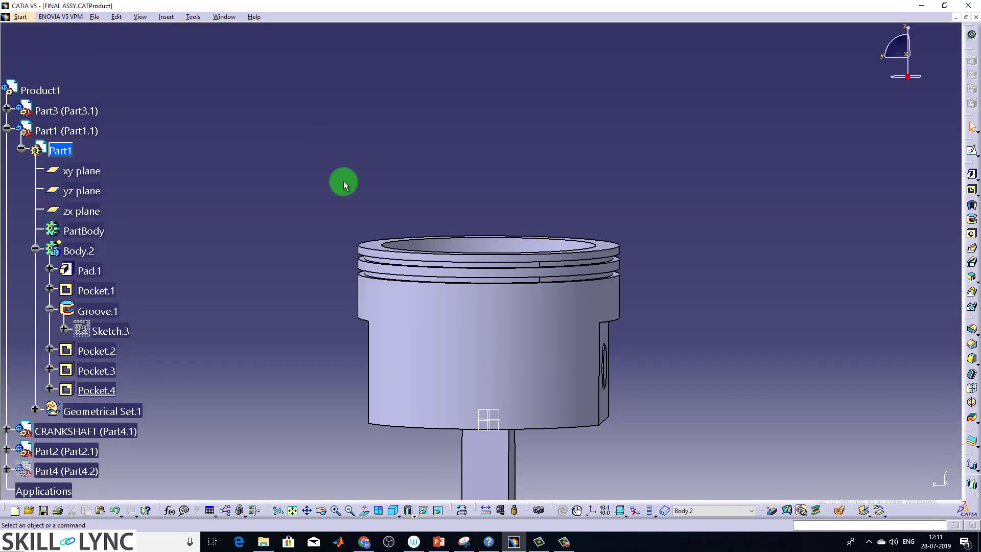
pyautogui.click(228, 16)
pyautogui.click(251, 92)
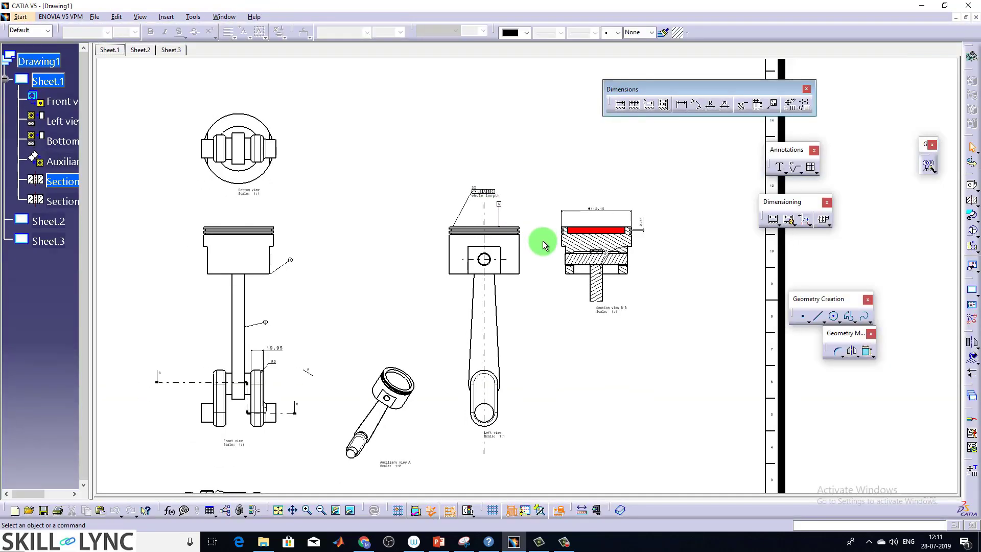
# - Delete the 90° angle dimension from section view B-B
pyautogui.moveTo(608, 240)
pyautogui.mouseDown(button='middle')
pyautogui.moveTo(495, 267)
pyautogui.moveTo(519, 193)
pyautogui.mouseUp(button='middle')
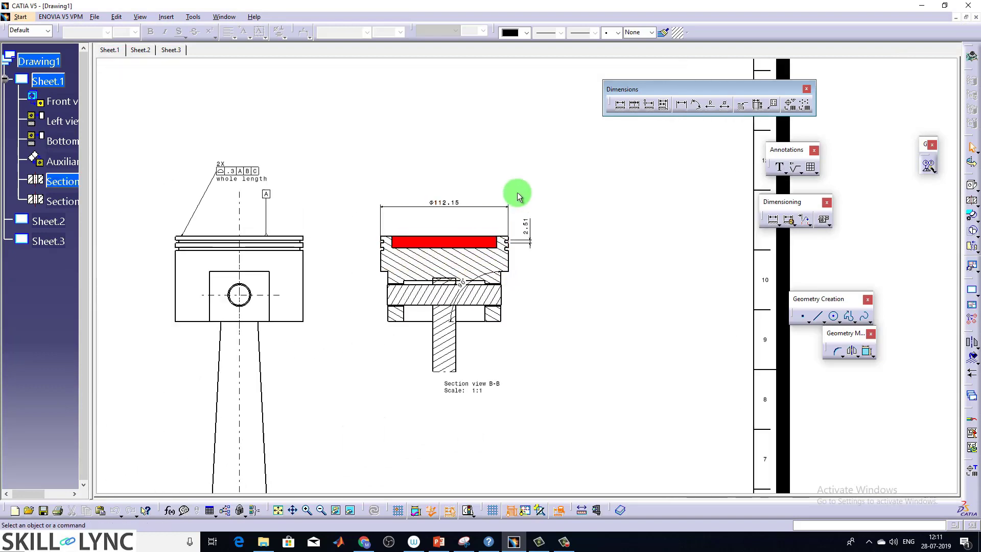
pyautogui.moveTo(532, 240)
pyautogui.mouseDown(button='middle')
pyautogui.moveTo(599, 267)
pyautogui.moveTo(519, 311)
pyautogui.mouseUp(button='middle')
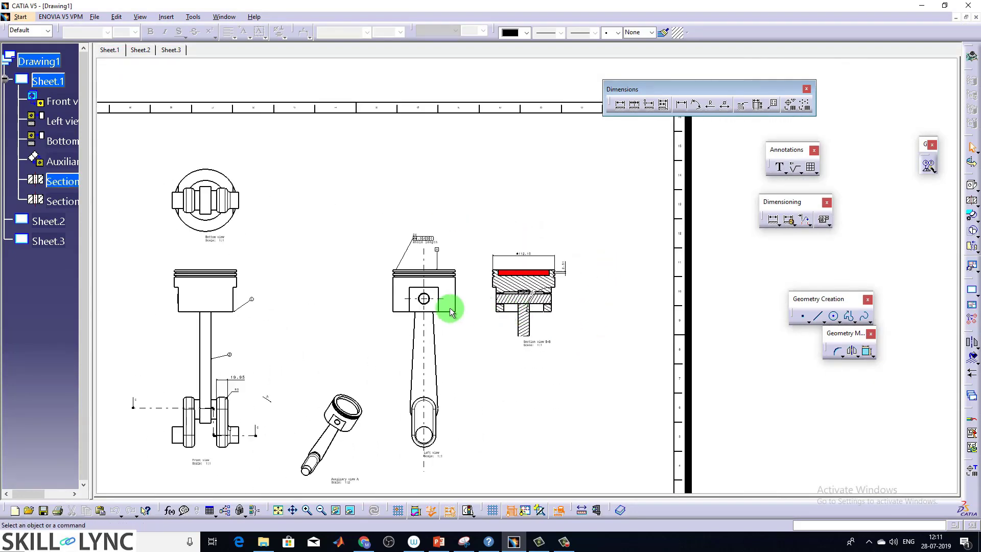
pyautogui.moveTo(417, 316)
pyautogui.mouseDown(button='middle')
pyautogui.moveTo(492, 323)
pyautogui.moveTo(557, 265)
pyautogui.moveTo(569, 238)
pyautogui.mouseUp(button='middle')
pyautogui.moveTo(553, 280); pyautogui.dragTo(459, 352, button='middle')
pyautogui.scroll(3, 403, 351)
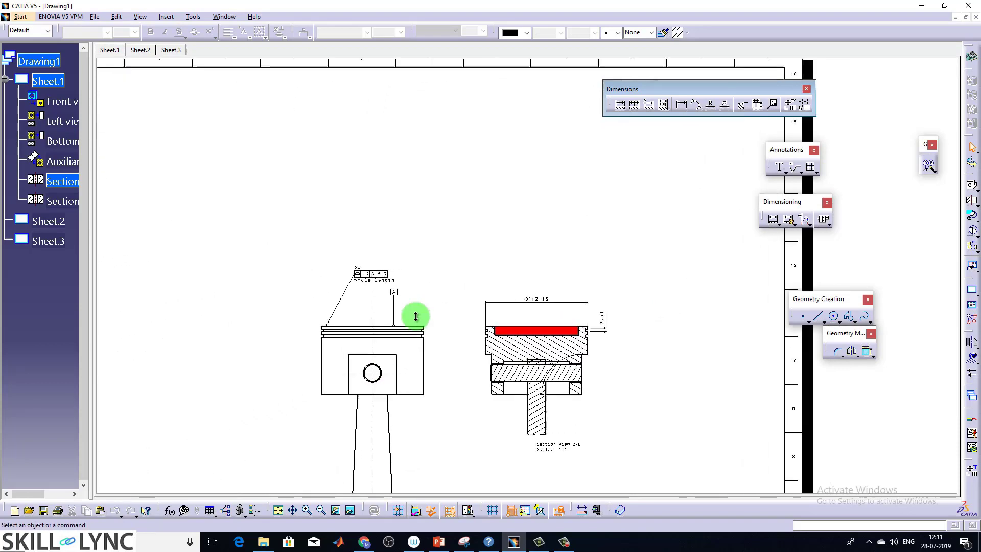
pyautogui.moveTo(448, 319); pyautogui.dragTo(407, 263, button='middle')
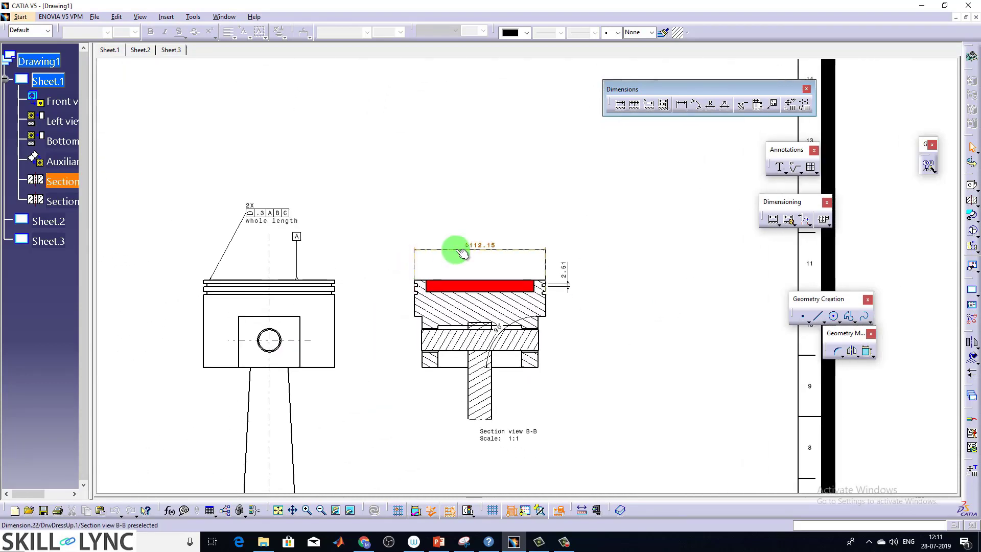
pyautogui.moveTo(508, 260)
pyautogui.mouseDown(button='middle')
pyautogui.moveTo(544, 281)
pyautogui.moveTo(557, 236)
pyautogui.mouseUp(button='middle')
pyautogui.click(437, 320)
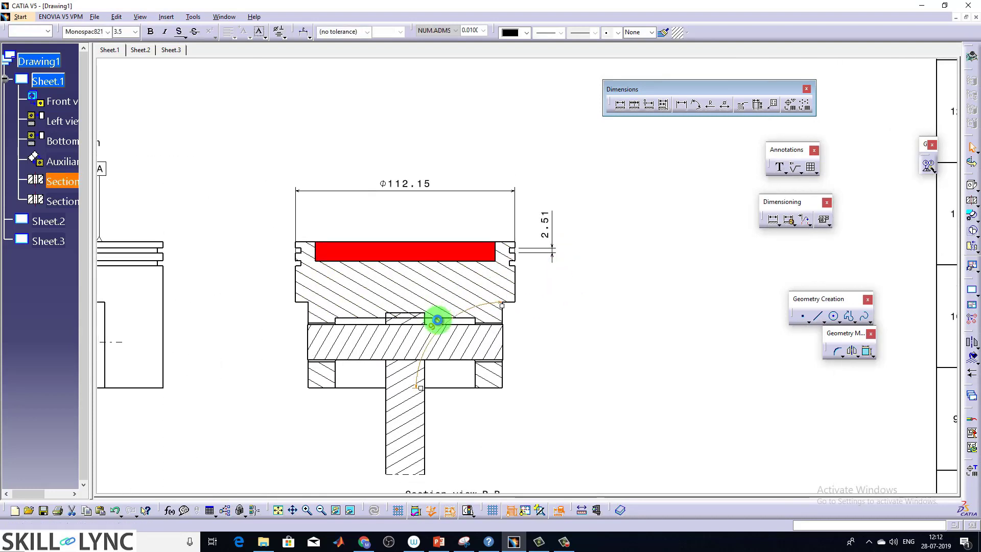
pyautogui.press('Delete')
# - Examine the piston's ring grooves in the FINAL ASSY.CATProduct model and return to Drawing1
pyautogui.moveTo(550, 272)
pyautogui.mouseDown(button='middle')
pyautogui.moveTo(501, 261)
pyautogui.moveTo(450, 231)
pyautogui.mouseUp(button='middle')
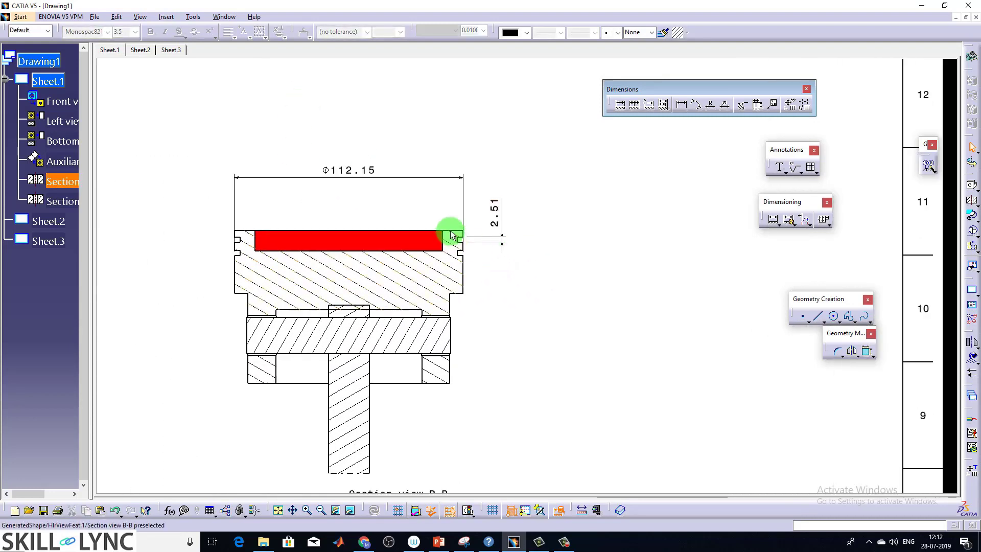
pyautogui.click(223, 17)
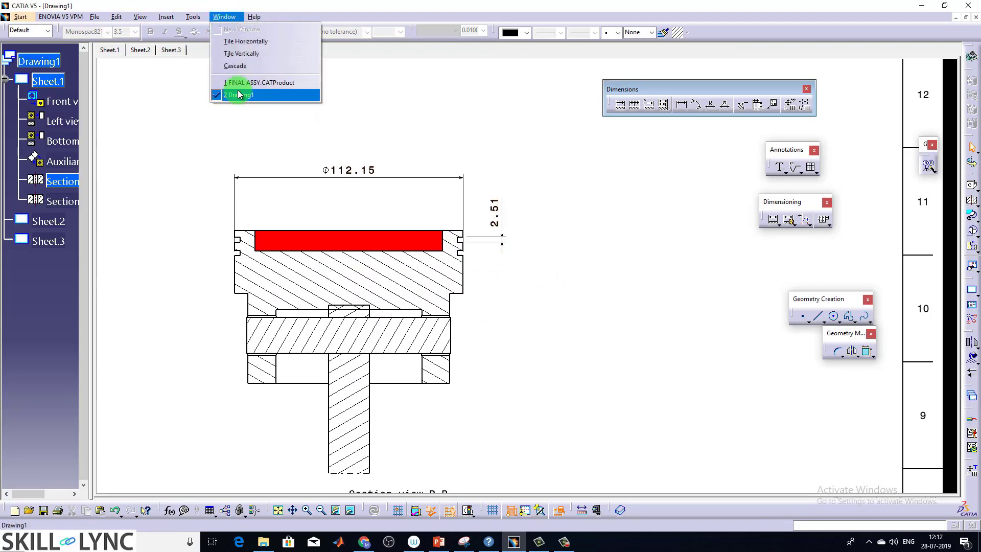
pyautogui.click(243, 82)
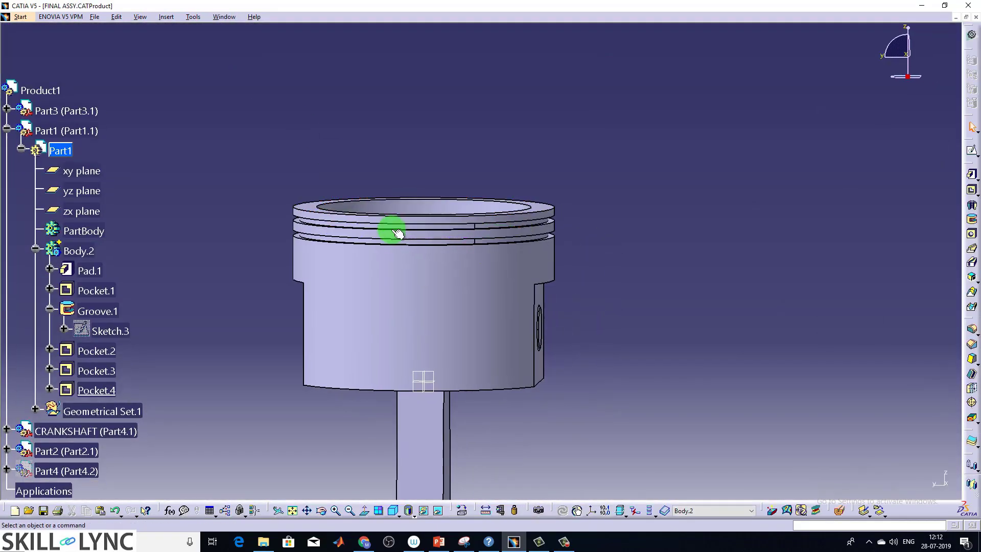
pyautogui.click(223, 17)
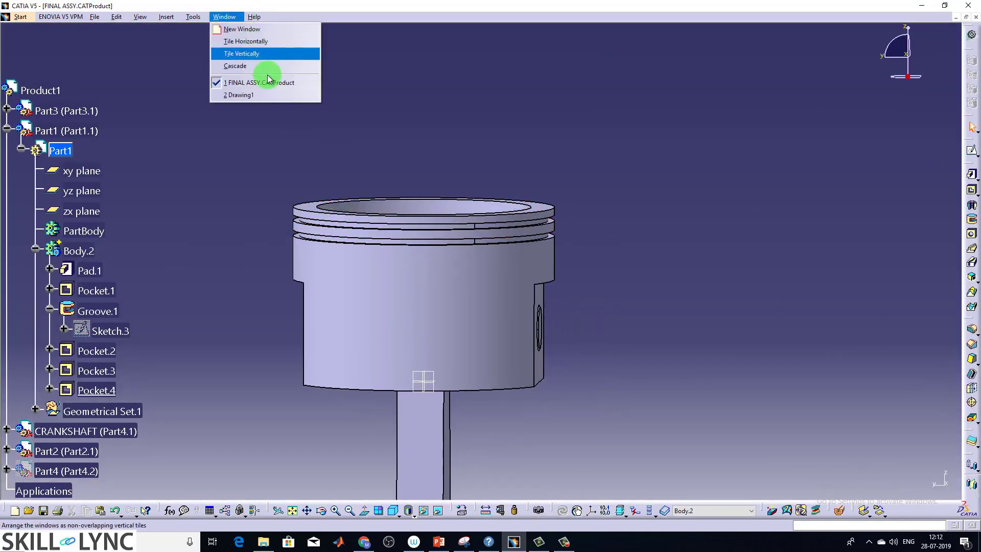
pyautogui.click(286, 96)
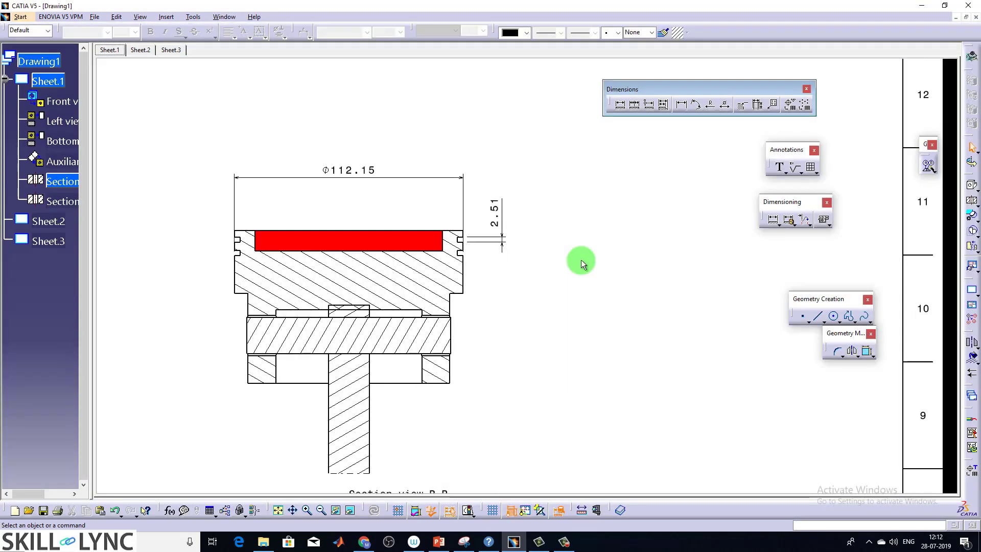
# - Select the ring groove width and piston diameter dimensions together and set their display precision to 0.1
pyautogui.click(502, 208)
pyautogui.keyDown('ctrl'); pyautogui.click(373, 163); pyautogui.keyUp('ctrl')
pyautogui.click(482, 31)
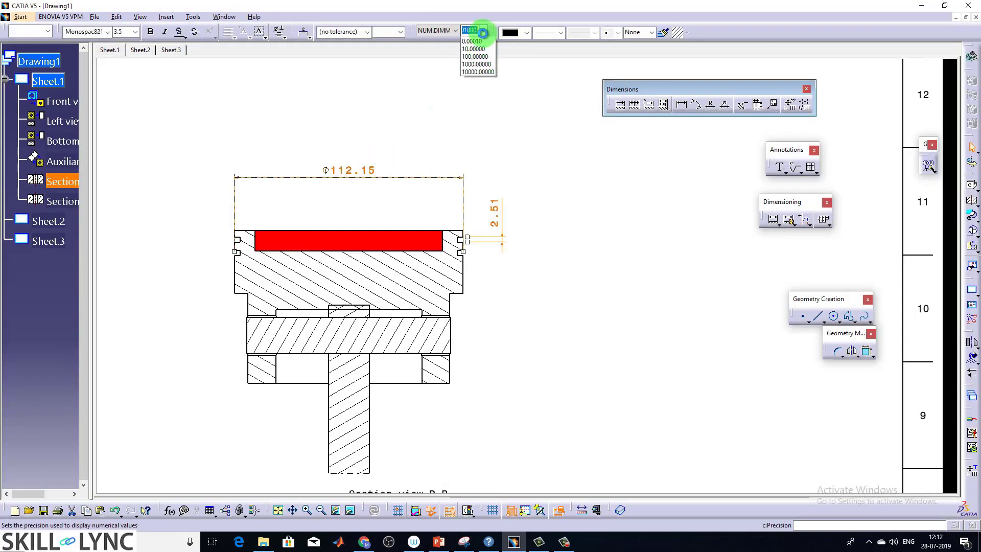
pyautogui.click(483, 49)
pyautogui.click(532, 219)
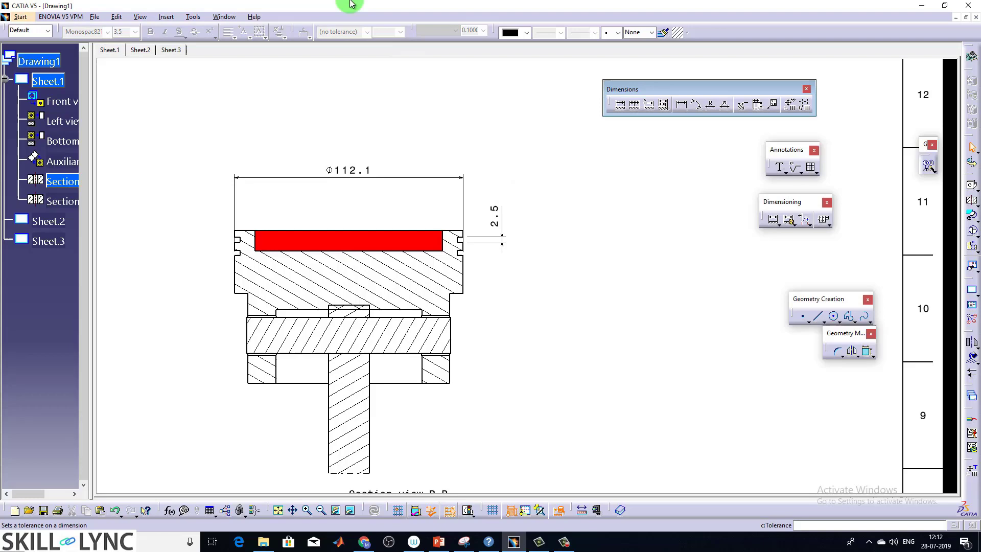
# - Switch to FINAL ASSY.CATProduct and open Sketch.3, the profile sketch of Groove.1, for editing
pyautogui.click(225, 17)
pyautogui.click(250, 83)
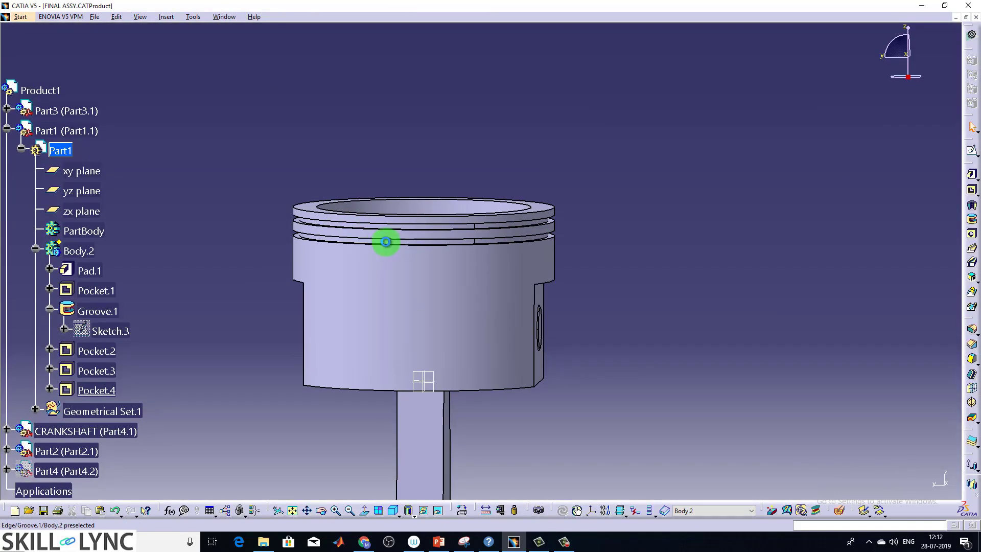
pyautogui.doubleClick(100, 311)
pyautogui.press('Escape')
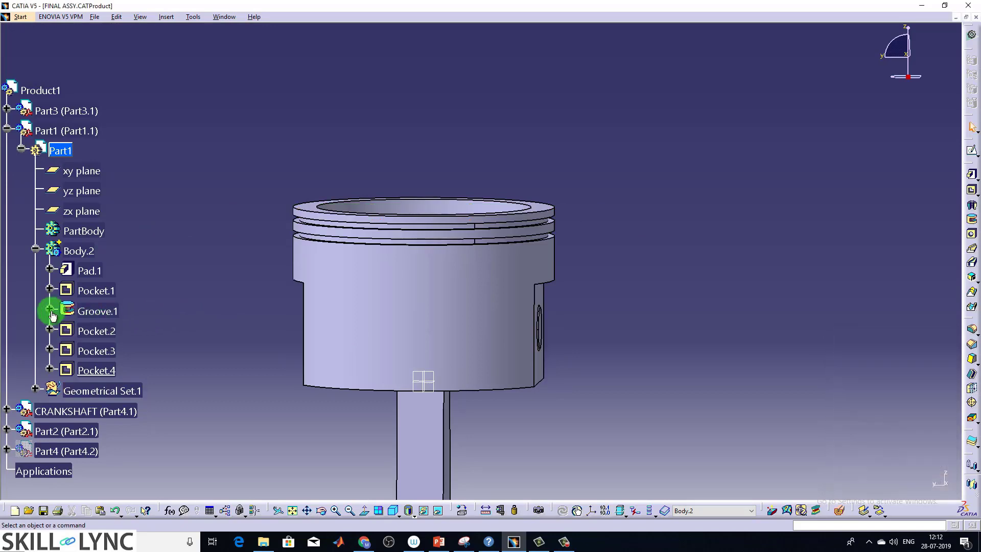
pyautogui.click(50, 309)
pyautogui.doubleClick(114, 331)
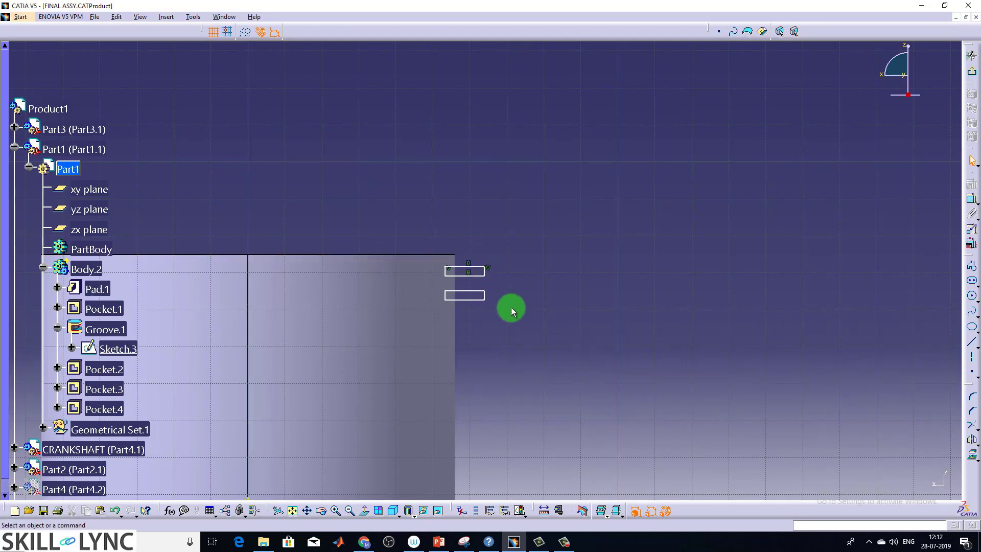
# - Delete the upper groove rectangle from Sketch.3 and exit the sketch to rebuild the piston
pyautogui.moveTo(510, 276); pyautogui.dragTo(420, 250)
pyautogui.press('Delete')
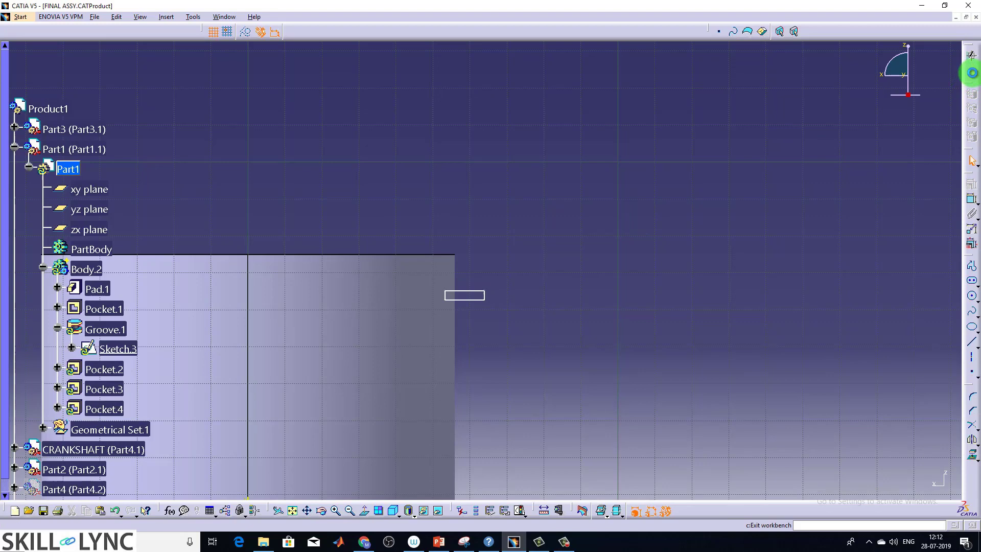
pyautogui.click(972, 74)
pyautogui.moveTo(528, 158)
pyautogui.mouseDown(button='middle')
pyautogui.moveTo(516, 180)
pyautogui.moveTo(354, 204)
pyautogui.mouseUp(button='middle')
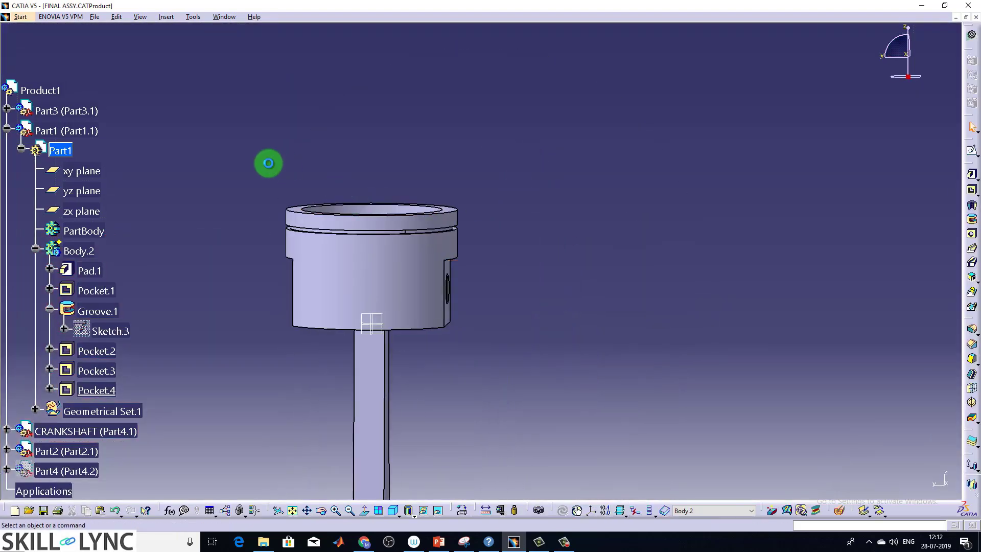
# - Return to Drawing1 and update all views of Sheet.1 to match the modified piston
pyautogui.click(217, 17)
pyautogui.click(236, 92)
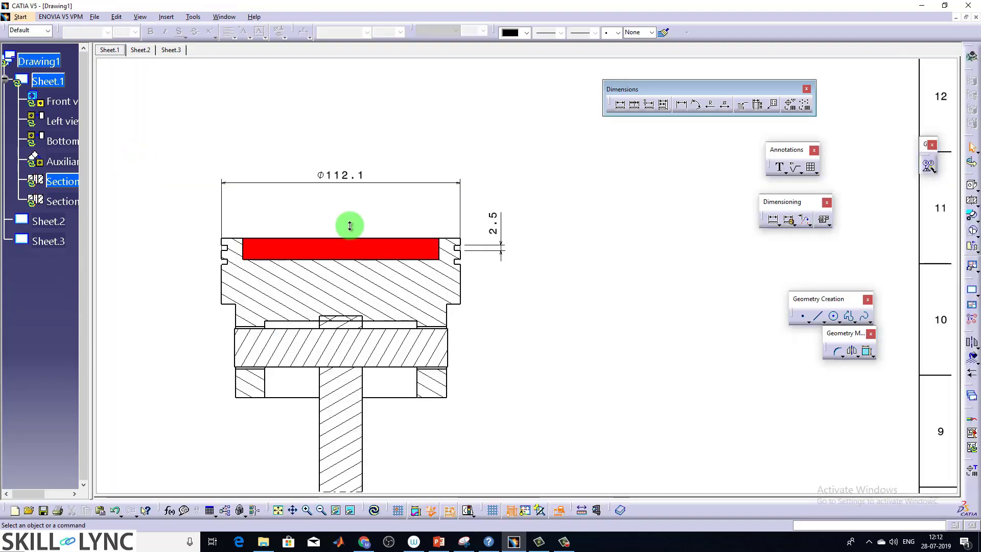
pyautogui.moveTo(349, 226)
pyautogui.keyDown('ctrl'); pyautogui.mouseDown(button='middle')
pyautogui.moveTo(348, 285)
pyautogui.moveTo(369, 358)
pyautogui.mouseUp(button='middle'); pyautogui.keyUp('ctrl')
pyautogui.rightClick(48, 79)
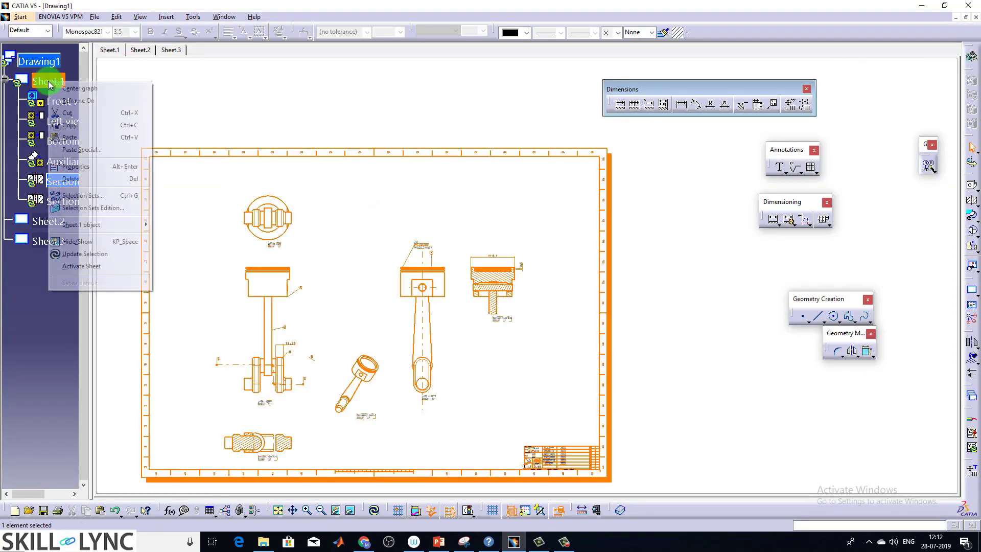
pyautogui.click(89, 251)
# - Select and examine the upper ring groove's width dimension in the updated section view B-B
pyautogui.keyDown('ctrl'); pyautogui.moveTo(574, 364); pyautogui.dragTo(604, 241, button='middle'); pyautogui.keyUp('ctrl')
pyautogui.click(497, 214)
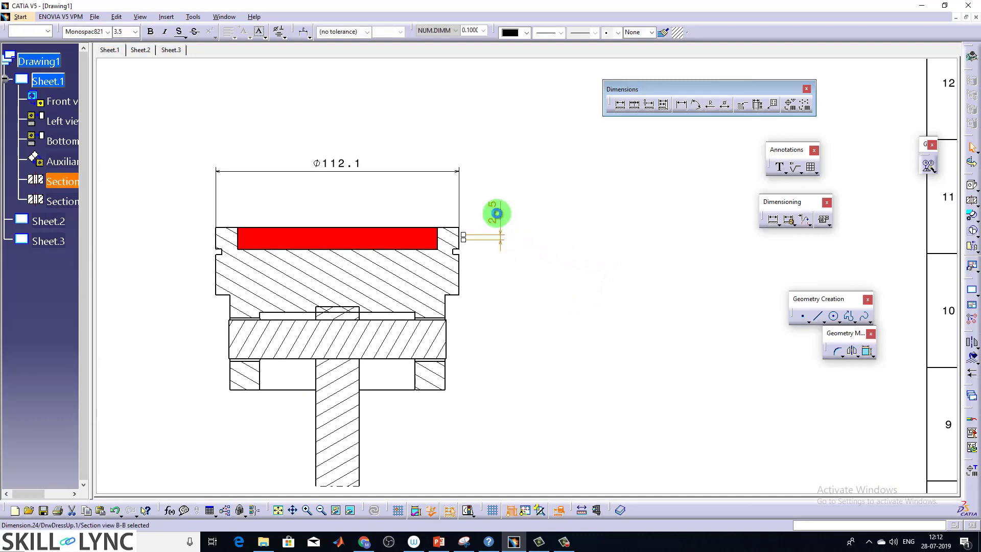
pyautogui.moveTo(521, 261)
pyautogui.mouseDown(button='middle')
pyautogui.moveTo(565, 291)
pyautogui.moveTo(580, 249)
pyautogui.moveTo(525, 221)
pyautogui.moveTo(487, 254)
pyautogui.mouseUp(button='middle')
pyautogui.click(580, 249)
pyautogui.click(464, 183)
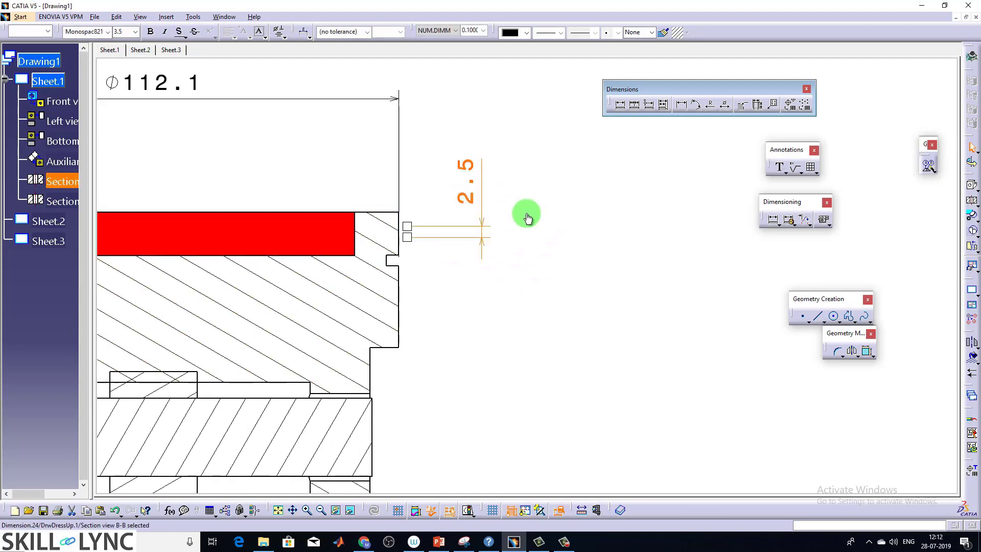
# - Re-route the groove width dimension in section view B-B to the upper and lower edges of the remaining groove
pyautogui.click(544, 235)
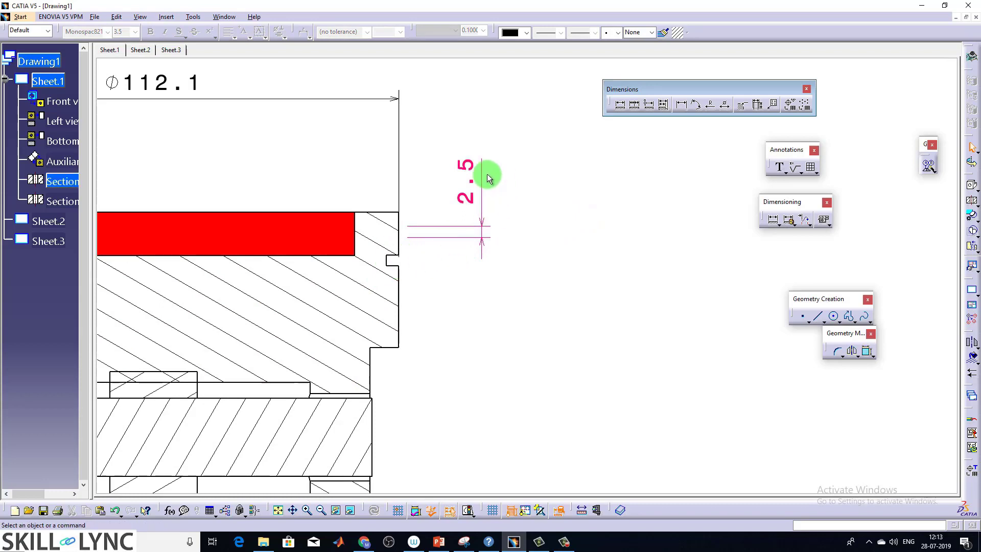
pyautogui.click(467, 167)
pyautogui.click(514, 233)
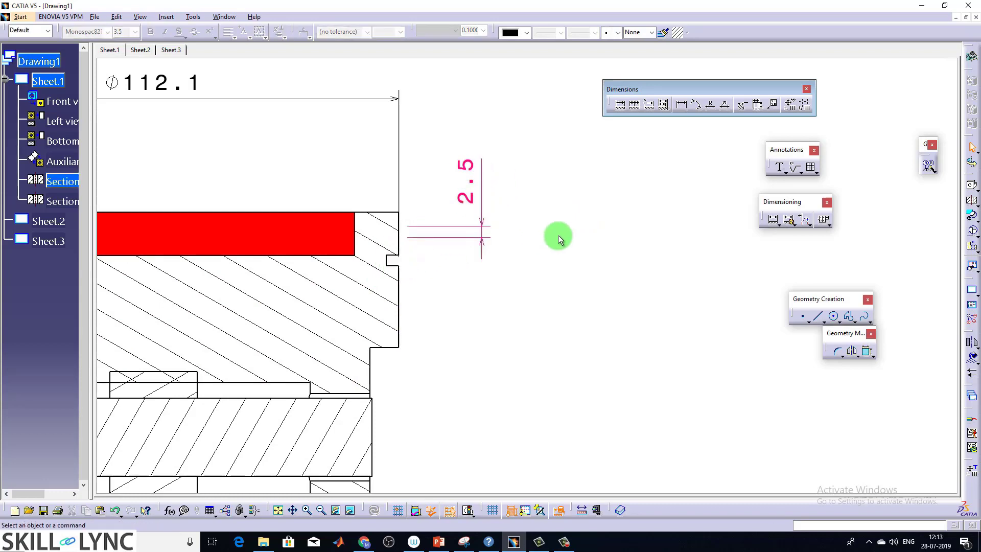
pyautogui.click(804, 219)
pyautogui.click(484, 179)
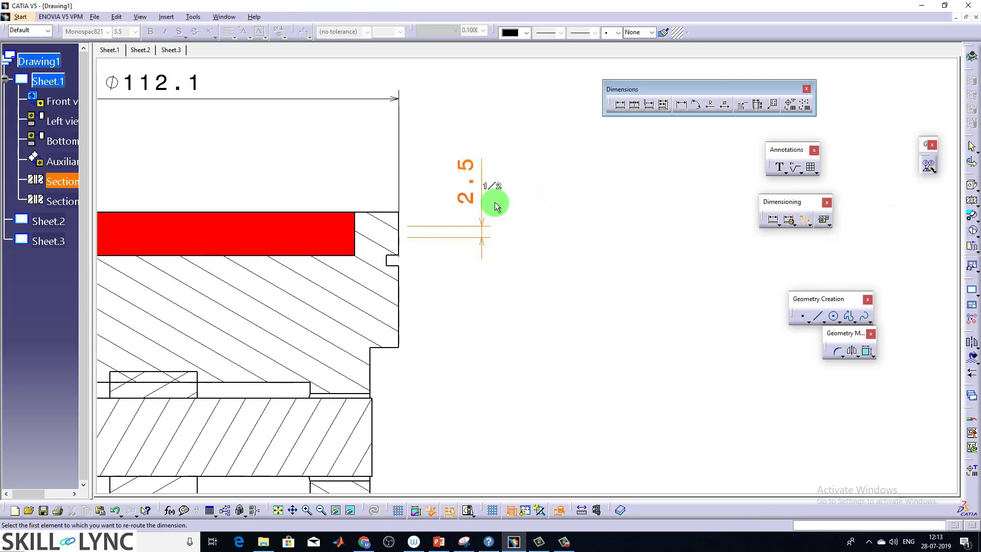
pyautogui.moveTo(525, 336)
pyautogui.mouseDown(button='middle')
pyautogui.moveTo(574, 349)
pyautogui.moveTo(577, 335)
pyautogui.mouseUp(button='middle')
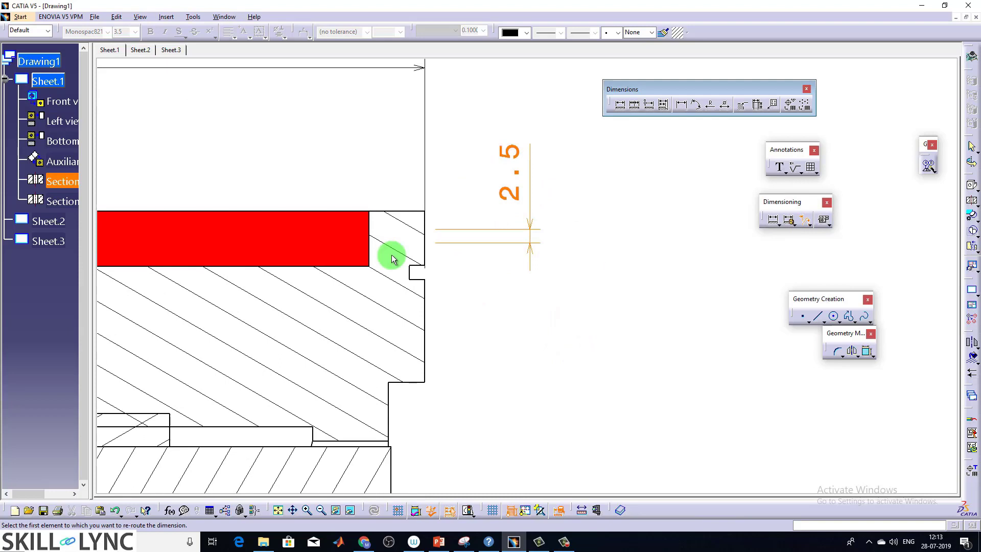
pyautogui.moveTo(480, 298)
pyautogui.mouseDown(button='middle')
pyautogui.moveTo(521, 317)
pyautogui.moveTo(448, 298)
pyautogui.mouseUp(button='middle')
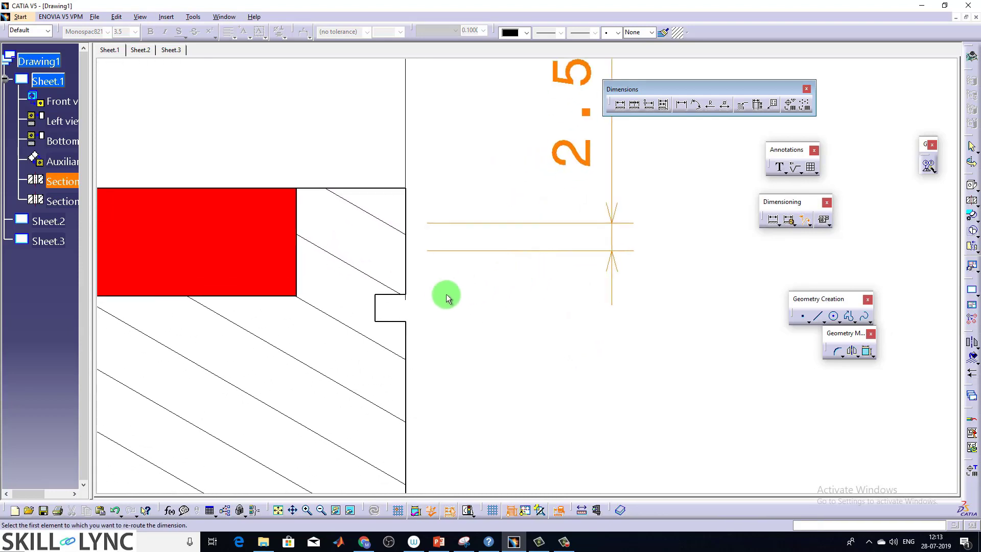
pyautogui.click(393, 296)
pyautogui.click(389, 321)
pyautogui.moveTo(472, 311); pyautogui.dragTo(469, 383, button='middle')
pyautogui.click(541, 236)
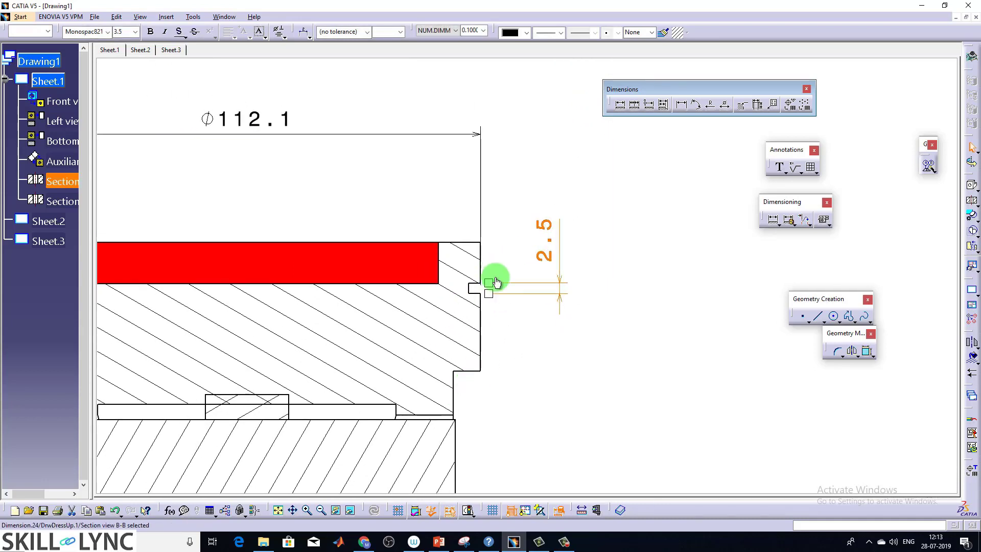
pyautogui.click(562, 343)
pyautogui.moveTo(563, 342); pyautogui.dragTo(569, 400, button='middle')
# - Add a roughness symbol on the piston's top edge in section view B-B, with all surfaces around and the circled-V material-removal-prohibited symbol
pyautogui.click(564, 541)
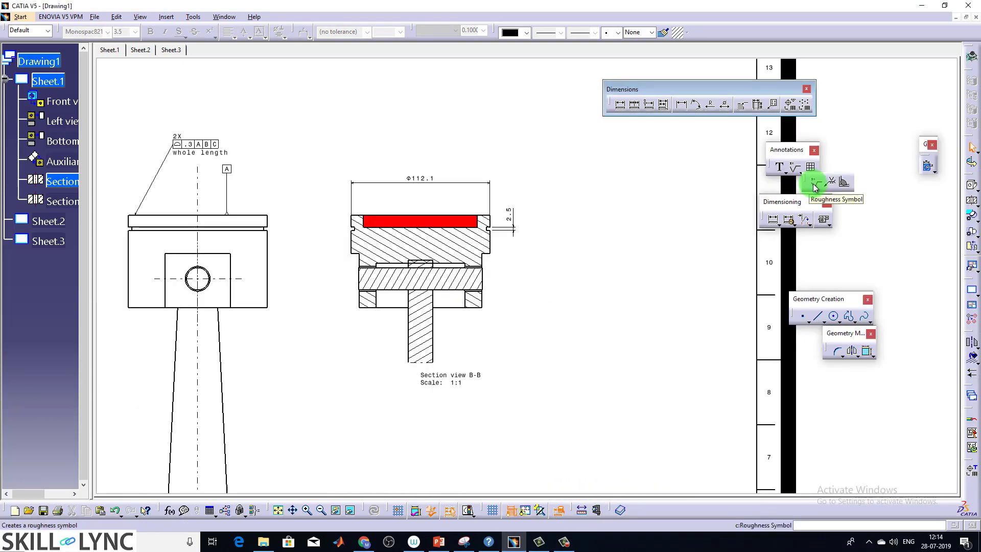
pyautogui.click(814, 185)
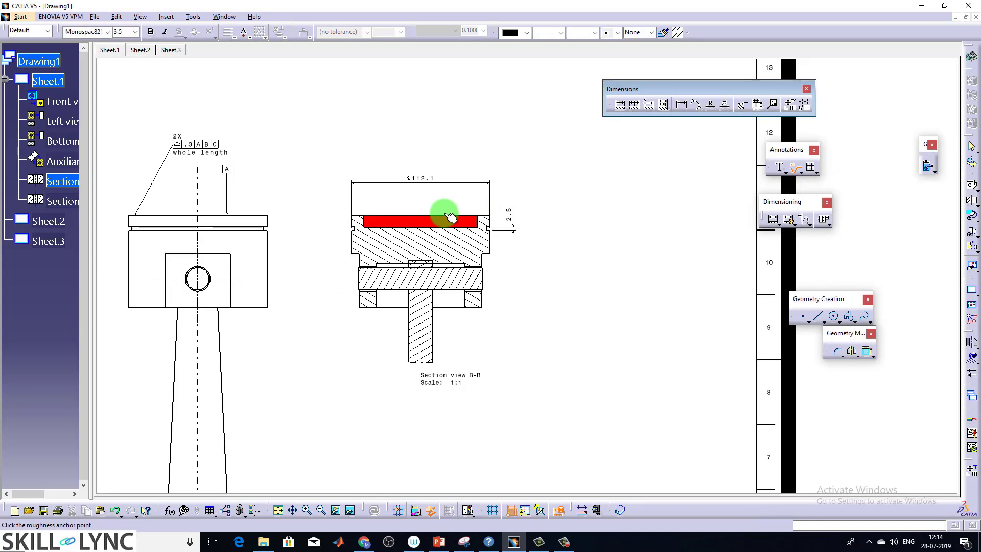
pyautogui.click(510, 164)
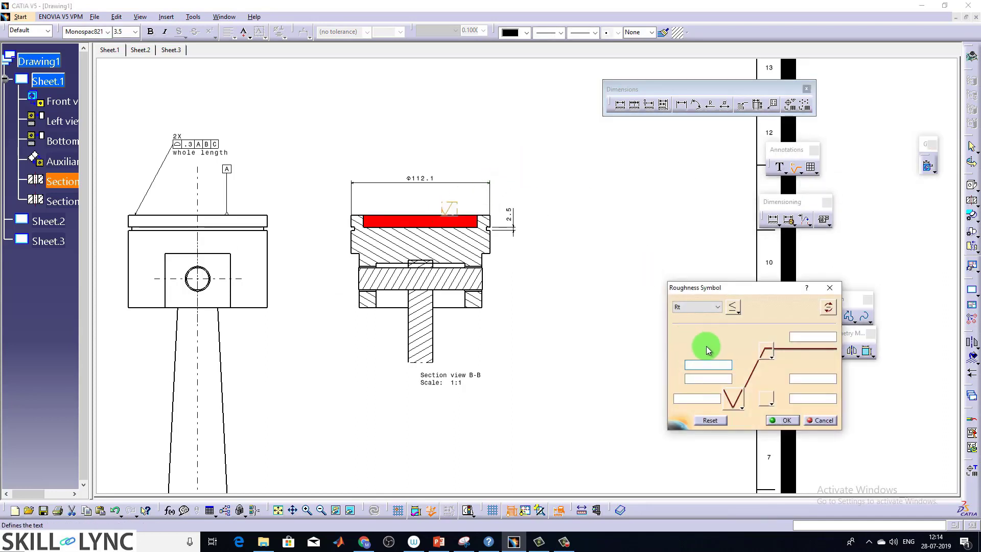
pyautogui.click(773, 359)
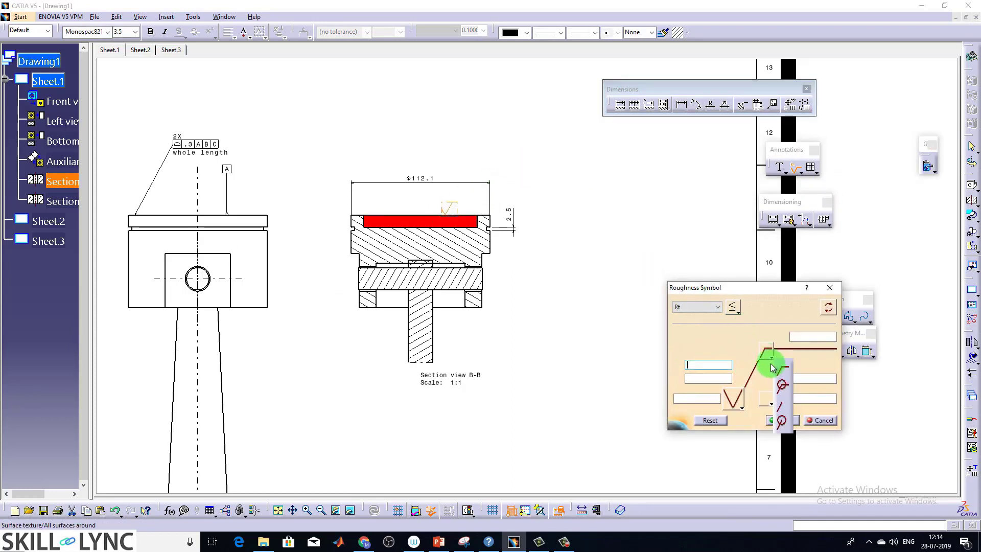
pyautogui.click(781, 383)
pyautogui.click(812, 378)
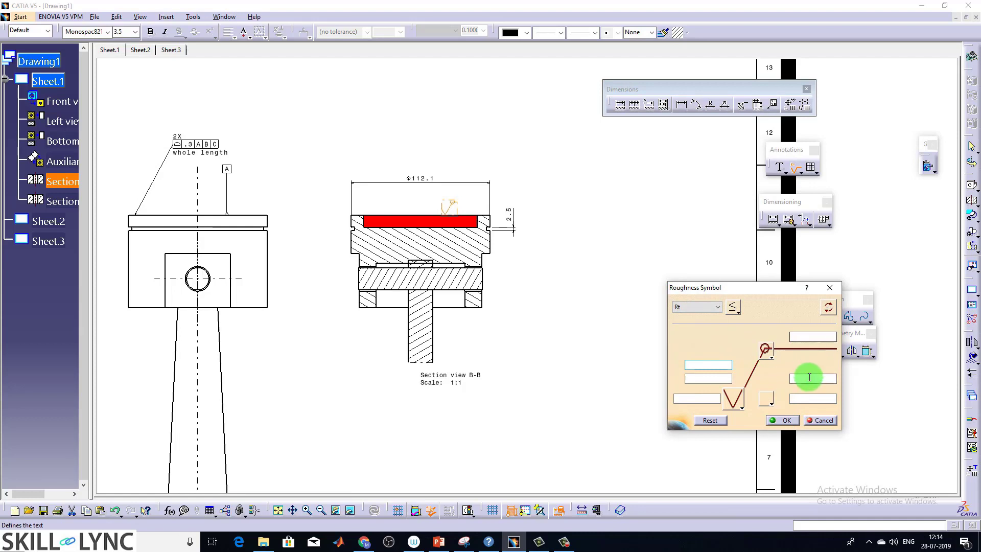
pyautogui.click(741, 407)
pyautogui.click(755, 457)
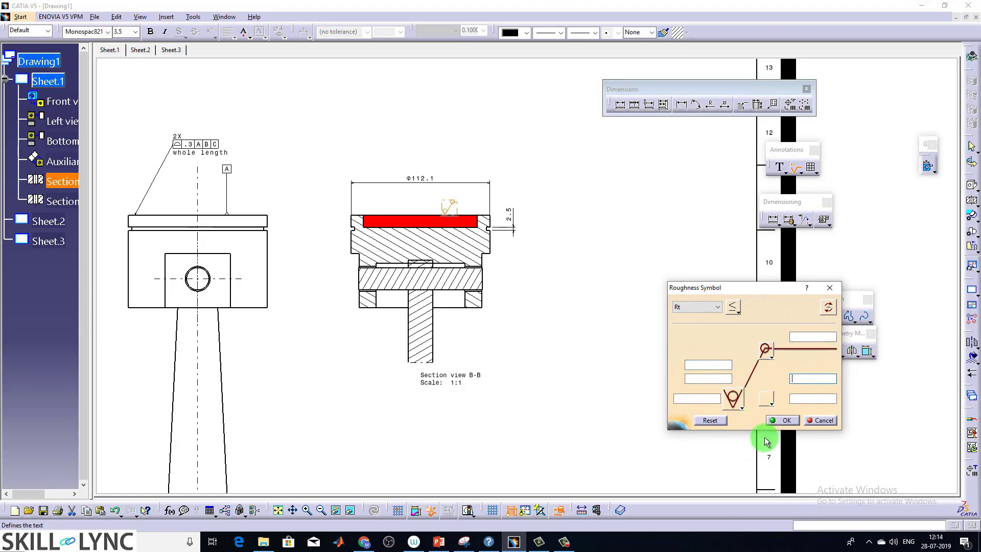
pyautogui.click(786, 422)
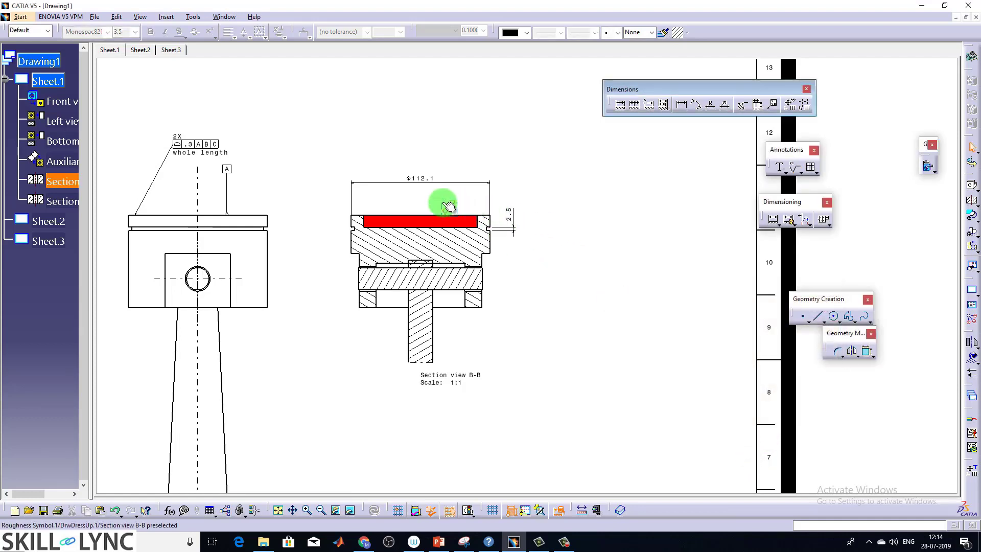
pyautogui.moveTo(576, 217)
pyautogui.mouseDown(button='middle')
pyautogui.moveTo(565, 298)
pyautogui.moveTo(576, 263)
pyautogui.mouseUp(button='middle')
pyautogui.click(779, 180)
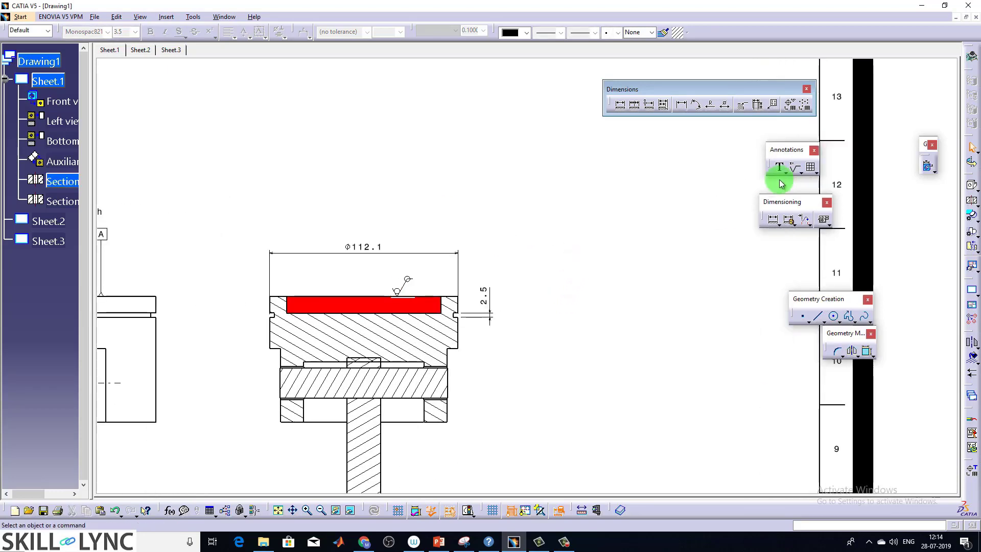
pyautogui.click(514, 309)
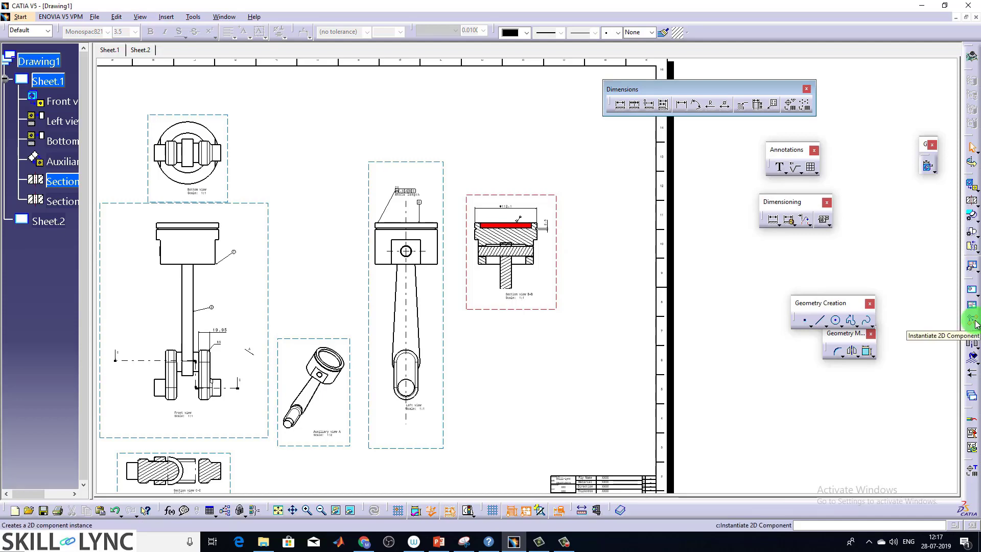
# - Add a new detail sheet to the drawing for 2D component geometry
pyautogui.moveTo(567, 310)
pyautogui.mouseDown(button='middle')
pyautogui.moveTo(617, 311)
pyautogui.moveTo(635, 299)
pyautogui.moveTo(629, 308)
pyautogui.mouseUp(button='middle')
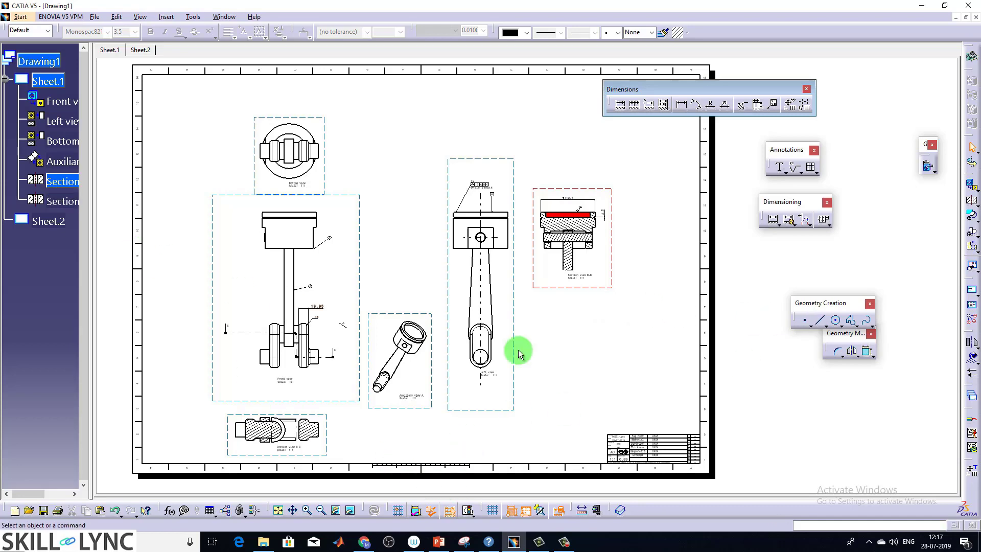
pyautogui.moveTo(718, 452); pyautogui.dragTo(719, 369, button='middle')
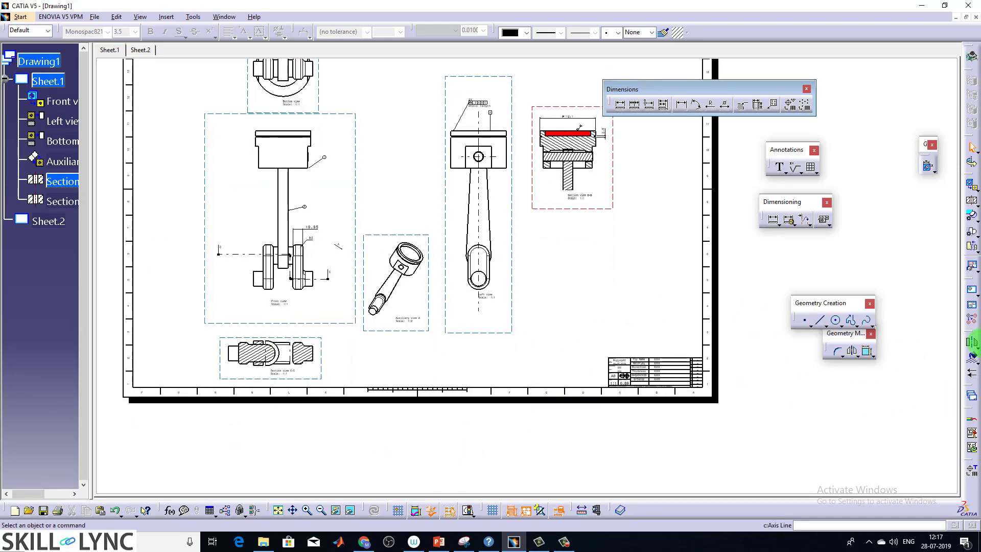
pyautogui.click(976, 302)
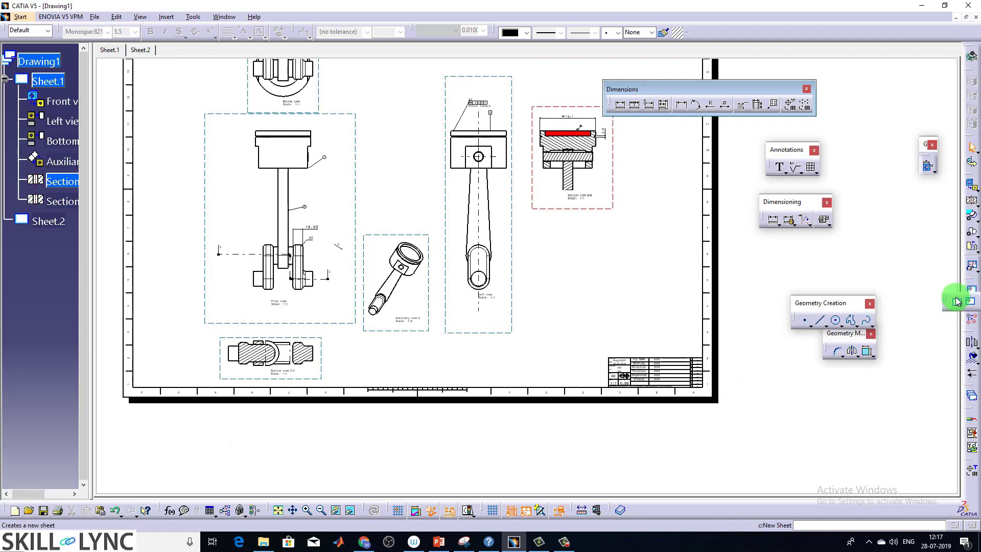
pyautogui.click(969, 302)
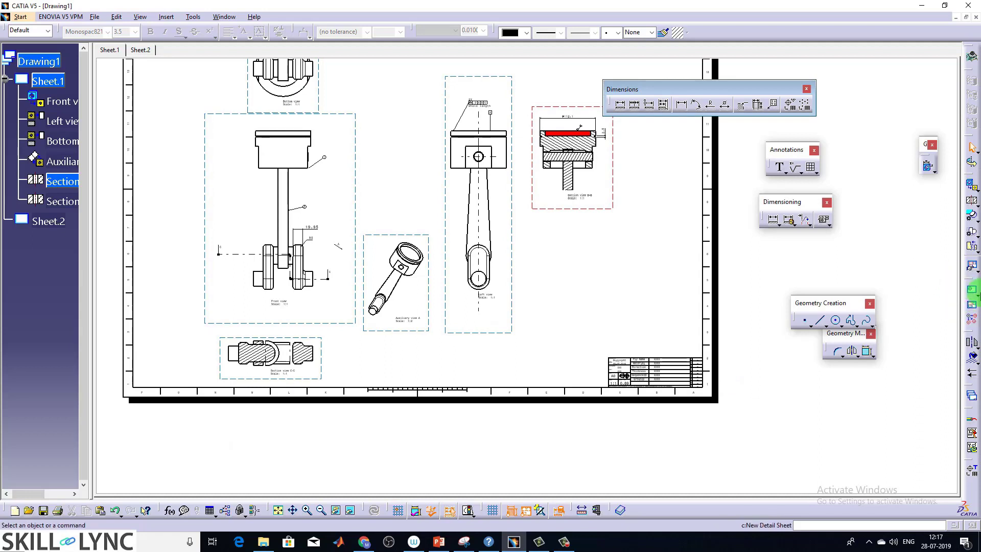
pyautogui.click(972, 291)
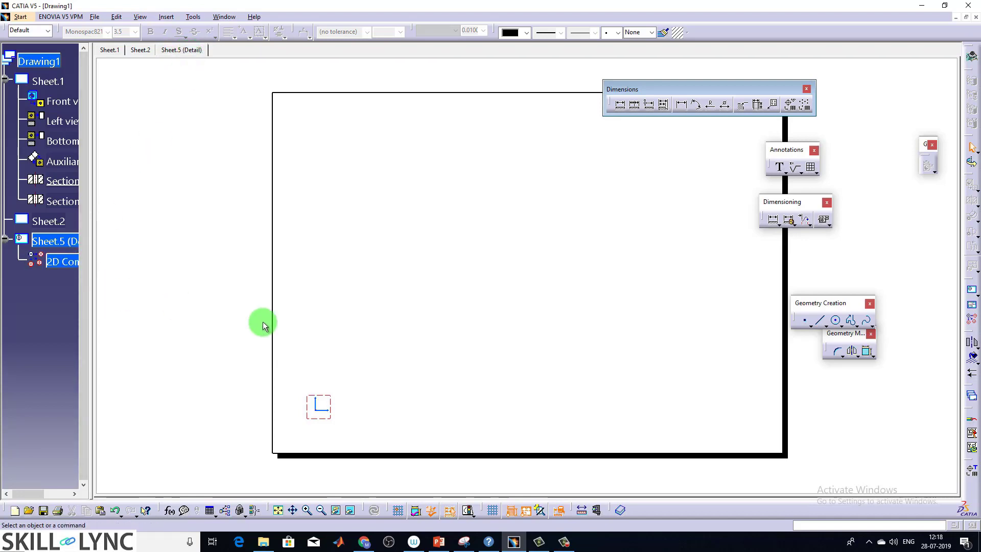
# - Draw a short horizontal line in the upper right area of the detail sheet's 2D component view
pyautogui.moveTo(330, 324); pyautogui.dragTo(399, 302, button='middle')
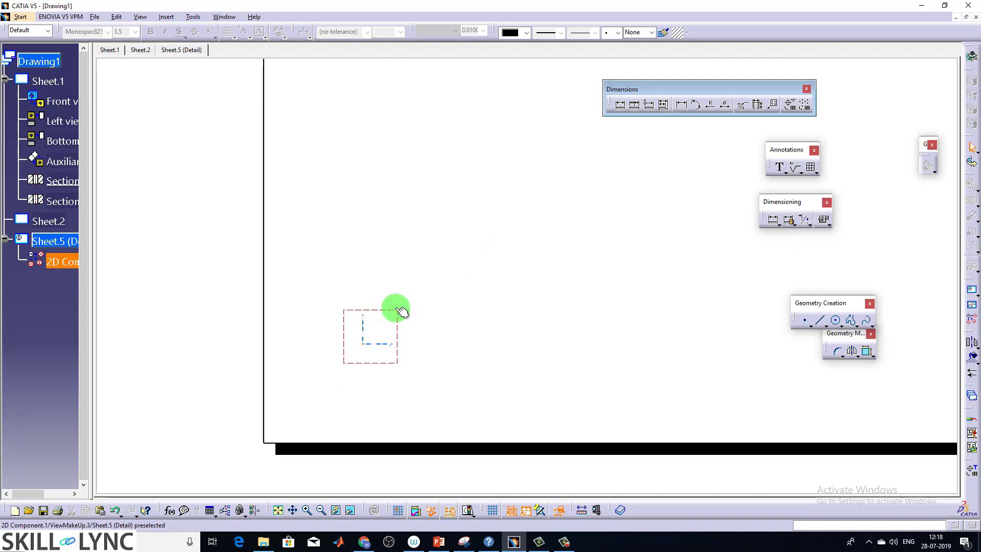
pyautogui.click(402, 311)
pyautogui.moveTo(490, 293); pyautogui.dragTo(645, 302, button='middle')
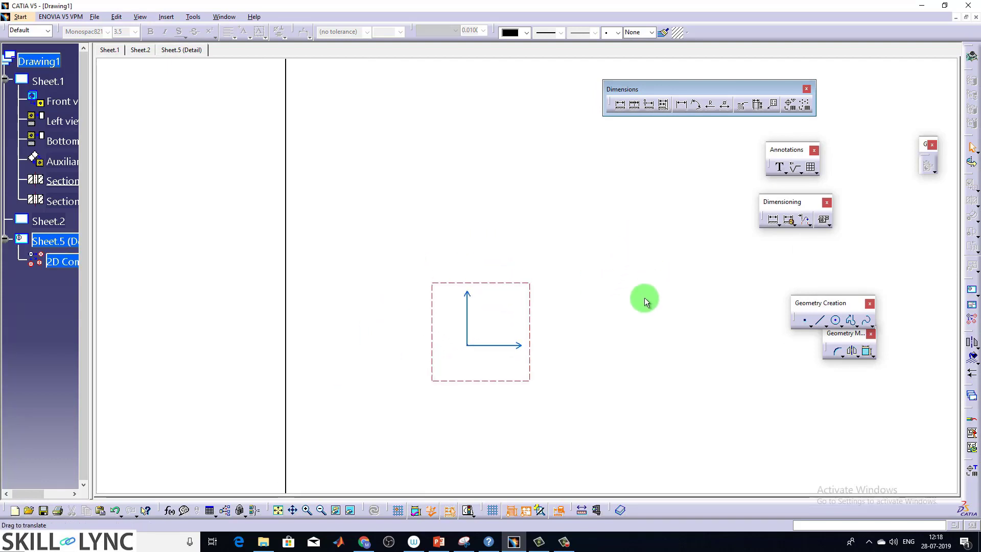
pyautogui.click(821, 321)
pyautogui.moveTo(684, 317); pyautogui.dragTo(508, 305, button='middle')
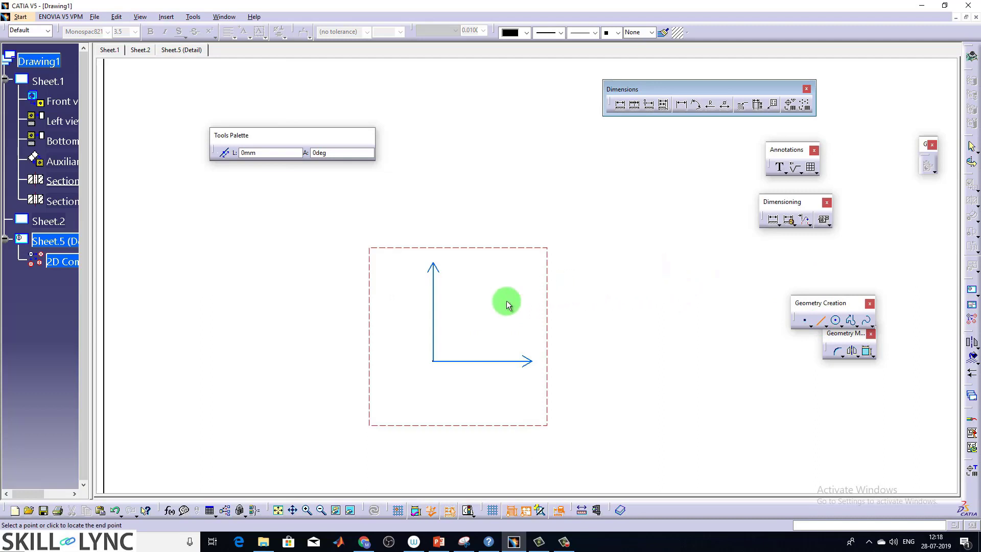
pyautogui.click(505, 300)
pyautogui.click(547, 303)
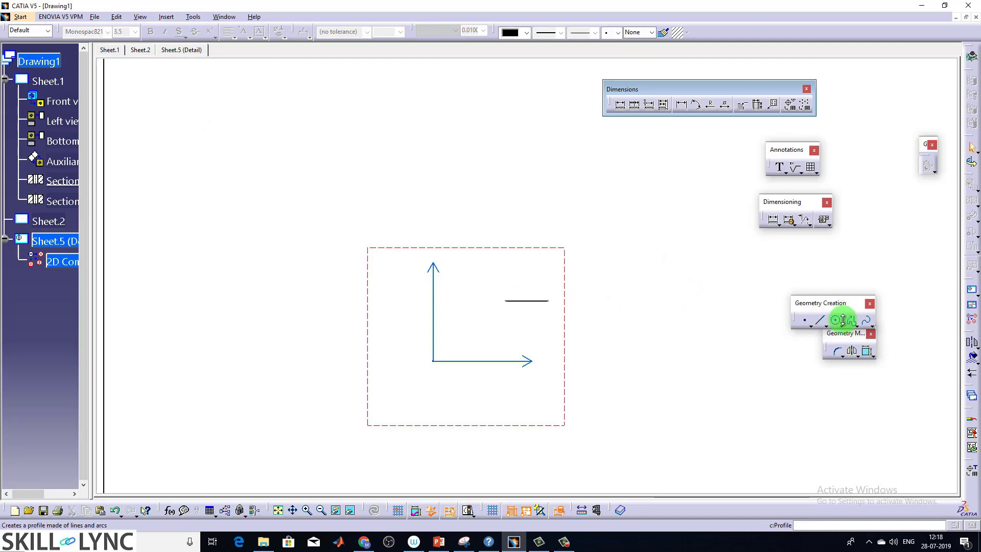
# - Draw a circle centred on the horizontal line and a vertical line about 14 mm long through its centre to form a crosshair
pyautogui.click(823, 320)
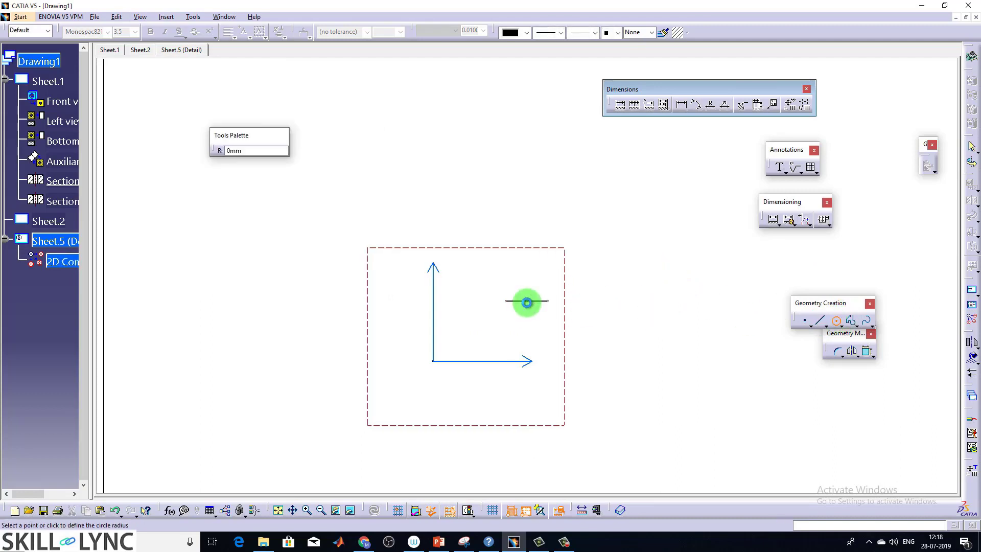
pyautogui.click(527, 314)
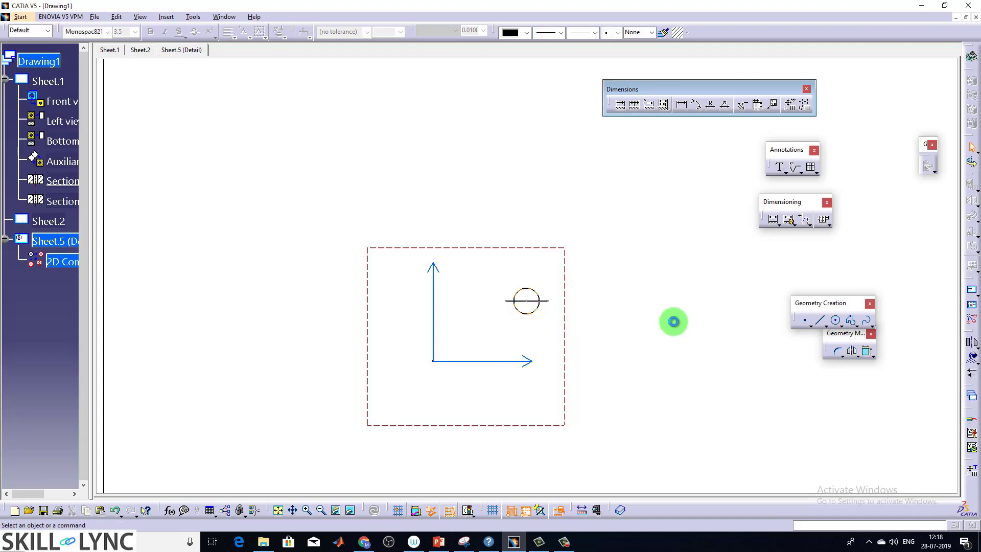
pyautogui.click(823, 322)
pyautogui.click(527, 277)
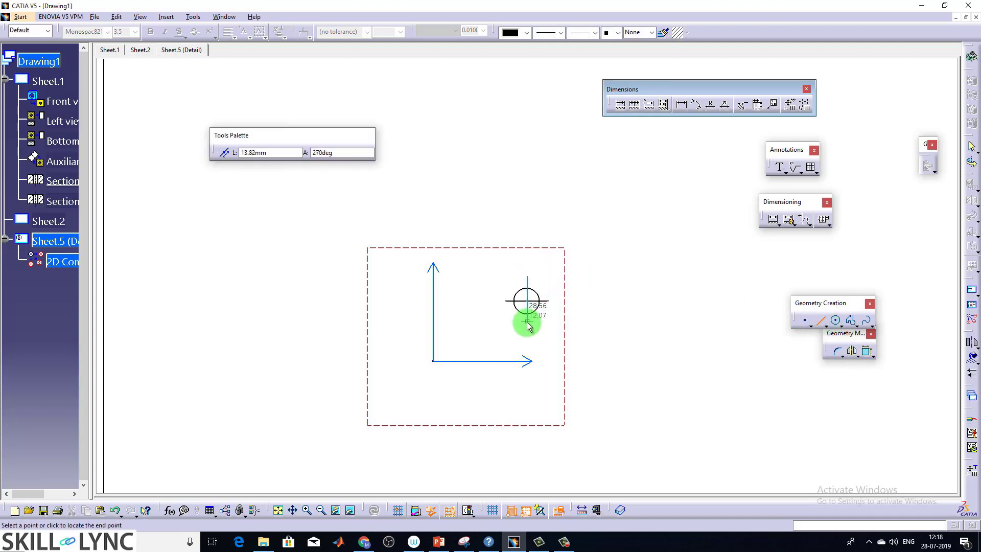
pyautogui.click(527, 321)
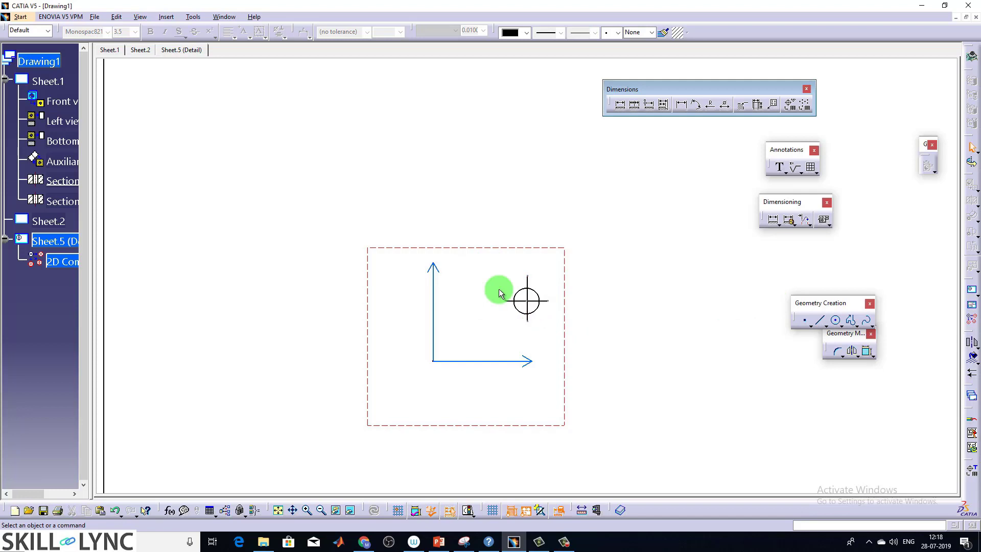
# - Rename the detail sheet's 2D component as locator in its view properties
pyautogui.rightClick(65, 262)
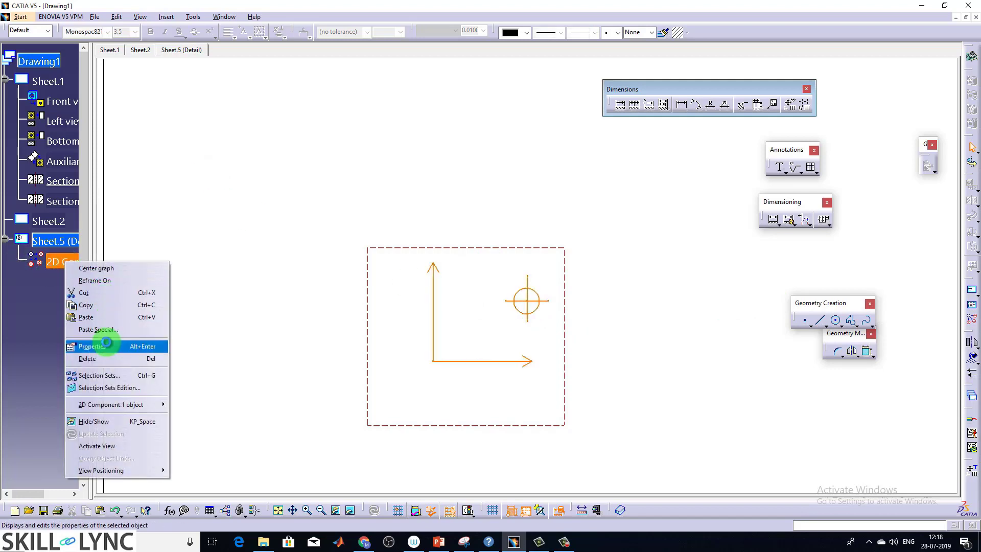
pyautogui.click(97, 346)
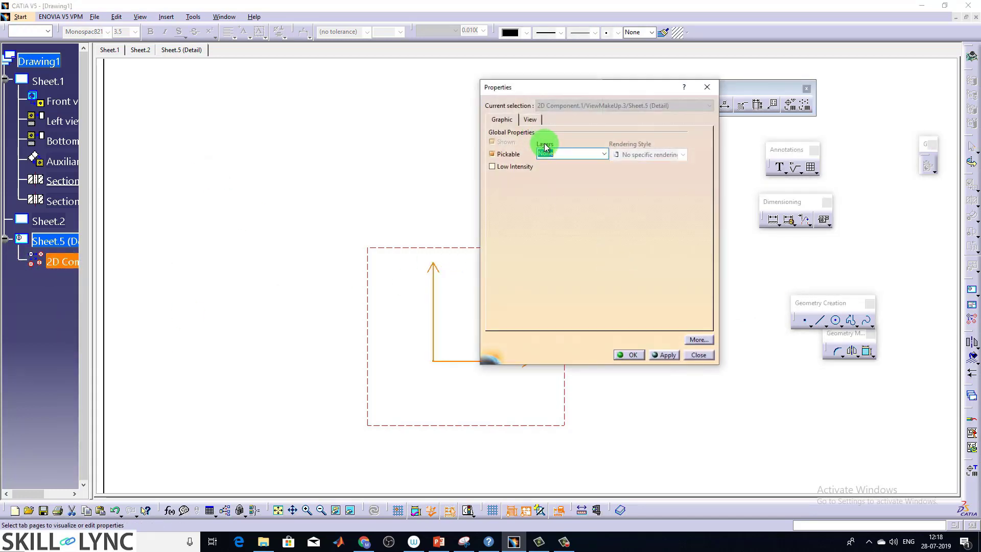
pyautogui.click(530, 119)
pyautogui.scroll(-5, 544, 189)
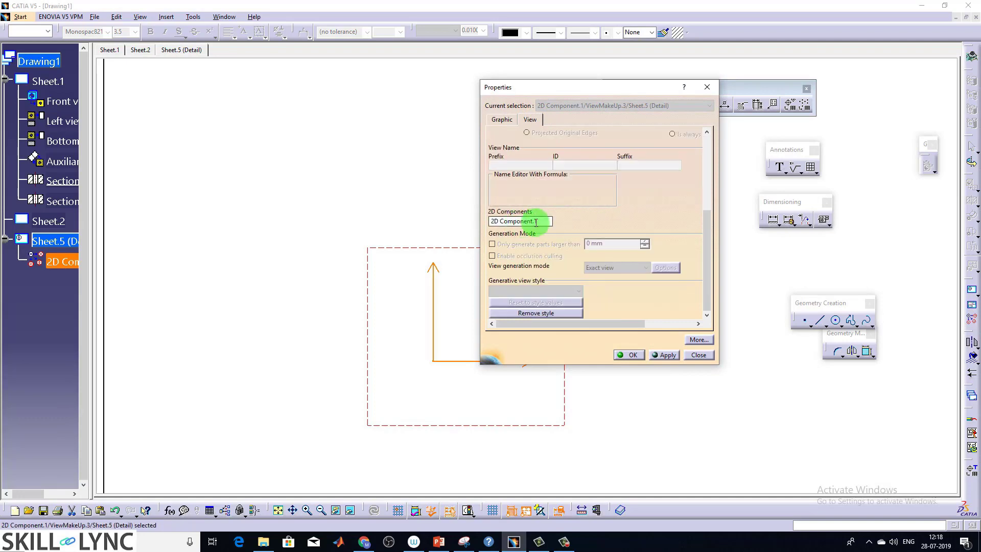
pyautogui.write('locatore')
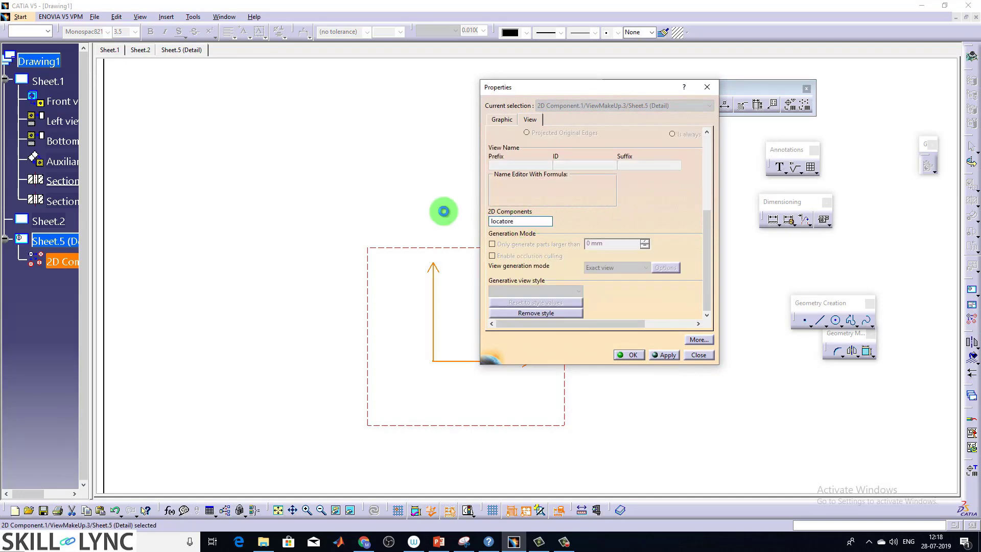
pyautogui.press('BackSpace')
pyautogui.press('Return')
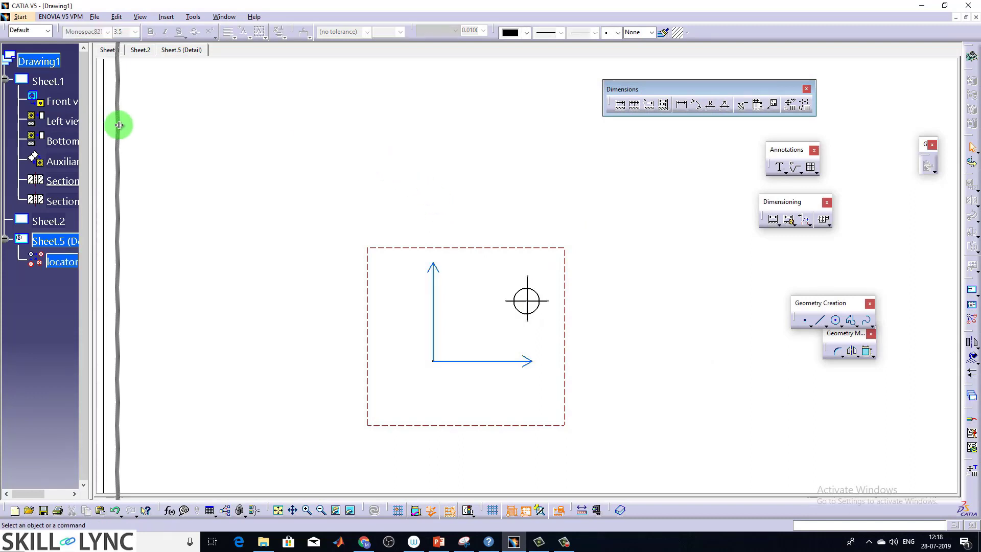
pyautogui.click(61, 263)
# - Switch to Sheet.1 and activate the Left view of the piston assembly
pyautogui.click(142, 51)
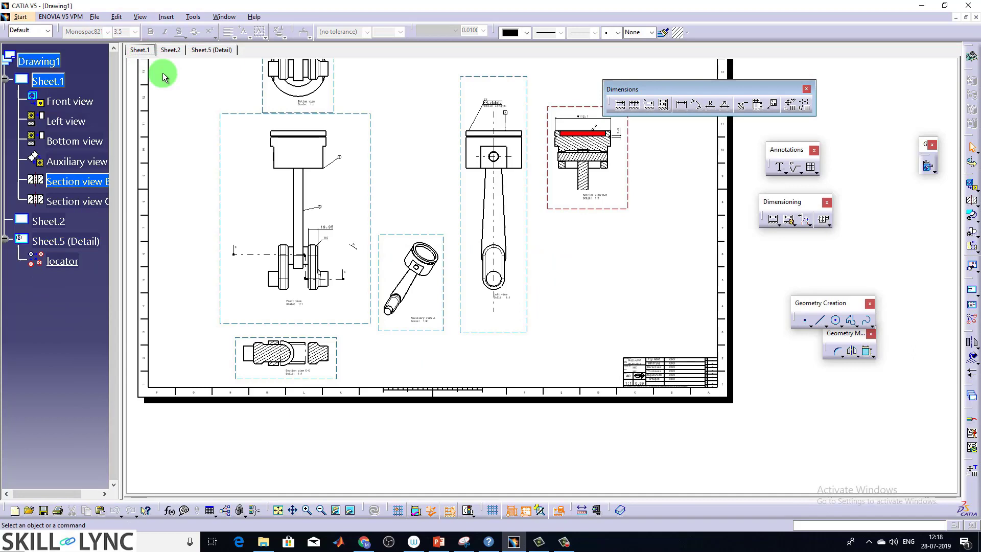
pyautogui.moveTo(566, 271); pyautogui.dragTo(489, 344, button='middle')
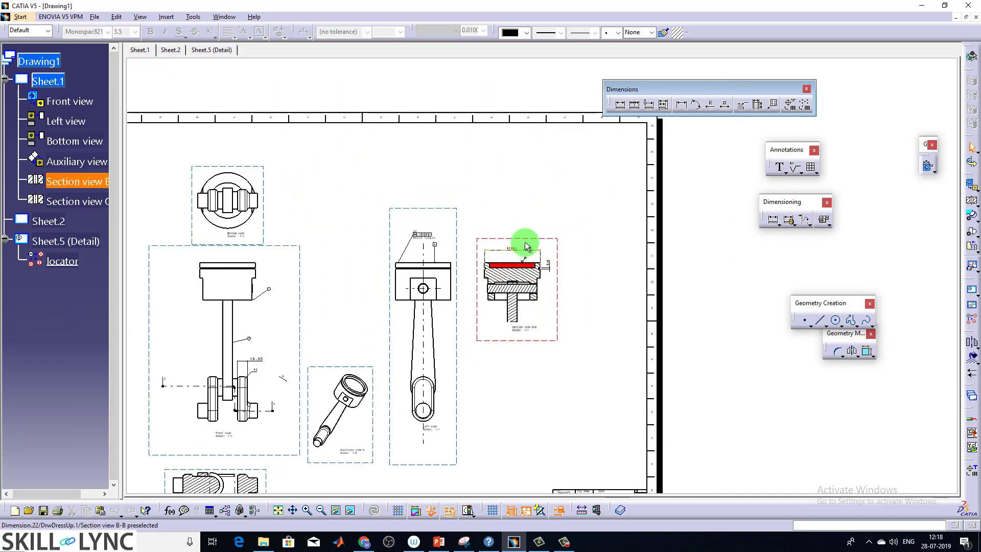
pyautogui.doubleClick(457, 207)
pyautogui.moveTo(460, 214); pyautogui.dragTo(461, 223, button='middle')
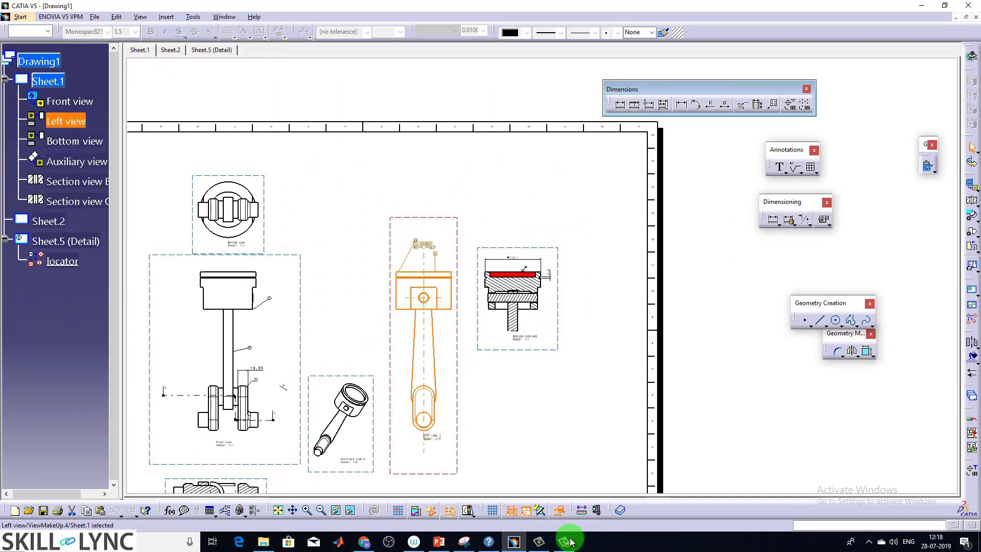
# - Instantiate the locator 2D component in the Left view, above and beside the geometric tolerance frame
pyautogui.click(568, 539)
pyautogui.moveTo(488, 352)
pyautogui.mouseDown(button='middle')
pyautogui.moveTo(521, 377)
pyautogui.moveTo(525, 312)
pyautogui.mouseUp(button='middle')
pyautogui.click(527, 284)
pyautogui.click(527, 284)
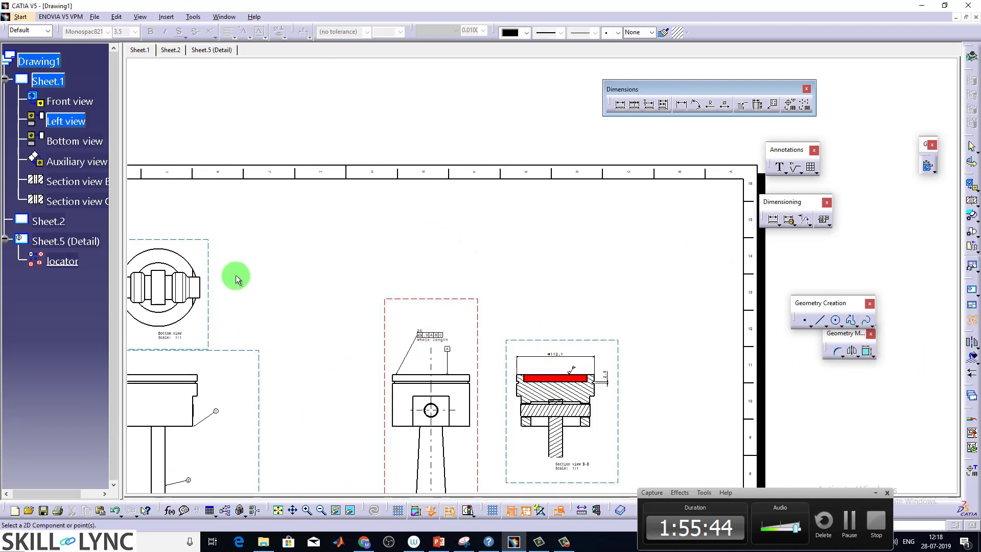
pyautogui.click(59, 262)
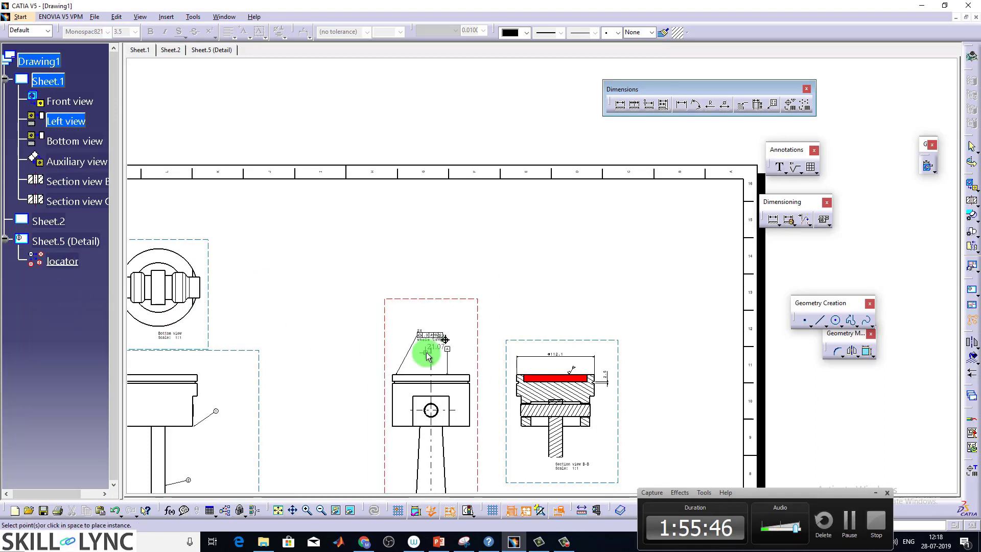
pyautogui.moveTo(429, 346); pyautogui.dragTo(459, 234, button='middle')
pyautogui.click(387, 314)
pyautogui.click(477, 309)
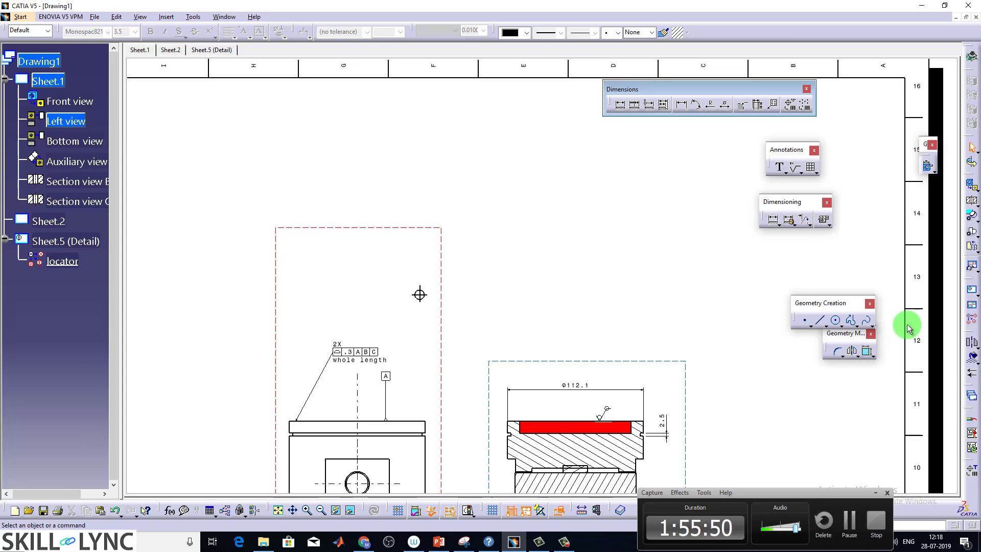
# - Activate Section view B-B and instantiate the locator 2D component near its upper-right corner, above the diameter dimension
pyautogui.moveTo(649, 361); pyautogui.dragTo(547, 221, button='middle')
pyautogui.doubleClick(546, 222)
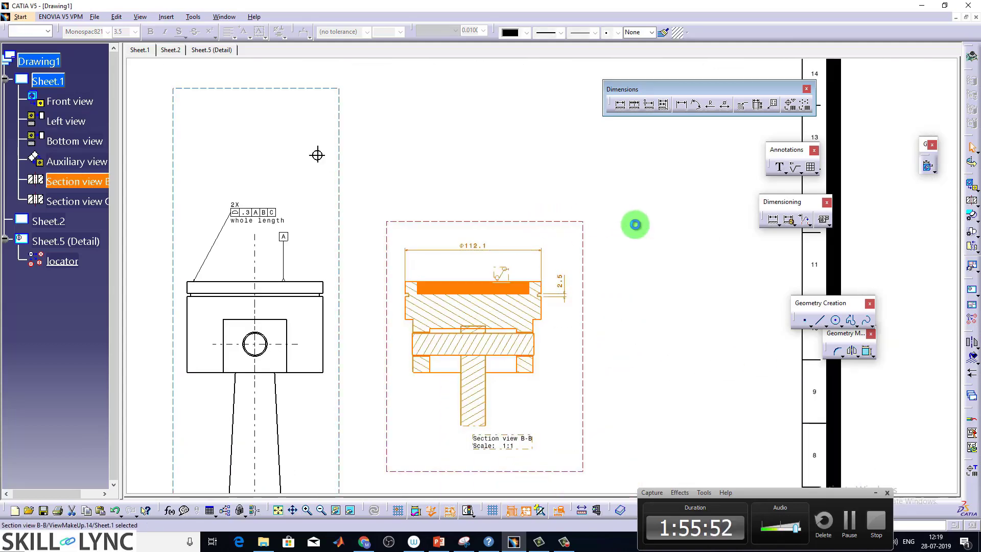
pyautogui.click(635, 225)
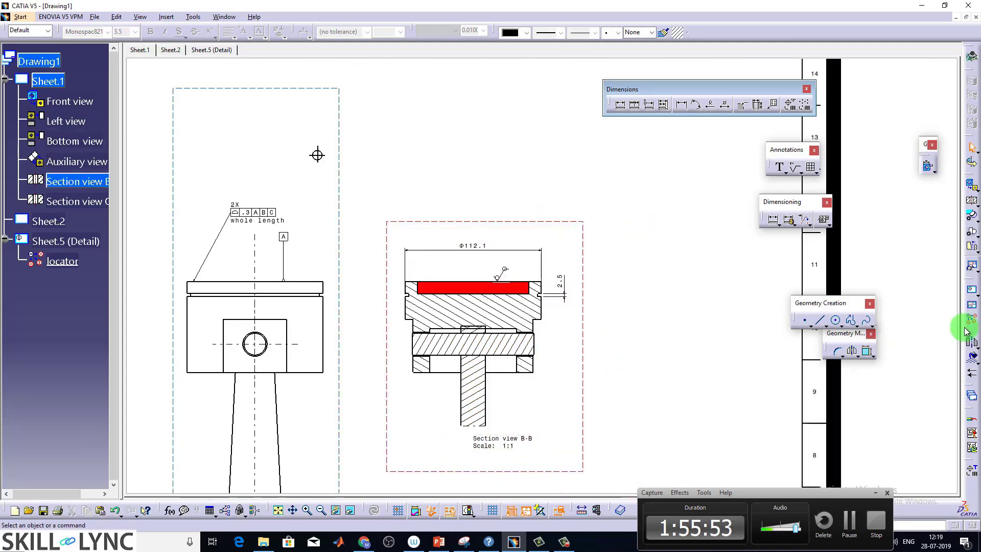
pyautogui.click(62, 261)
pyautogui.click(519, 246)
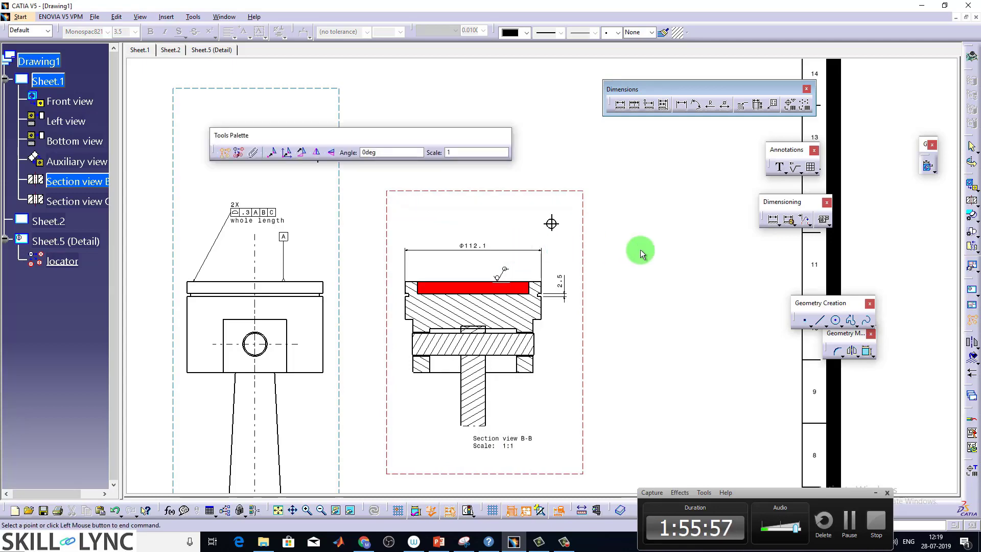
pyautogui.moveTo(603, 252)
pyautogui.mouseDown(button='middle')
pyautogui.moveTo(549, 302)
pyautogui.moveTo(550, 279)
pyautogui.mouseUp(button='middle')
pyautogui.click(537, 284)
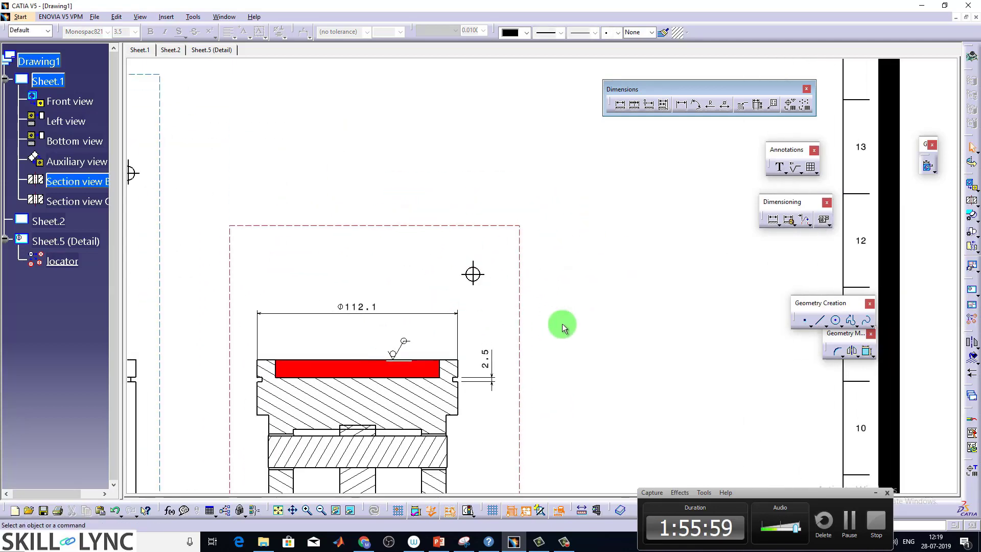
# - Open the locator component on its detail sheet and area-fill the upper-left and lower-right quadrants of the circle
pyautogui.moveTo(424, 295)
pyautogui.mouseDown(button='middle')
pyautogui.moveTo(549, 263)
pyautogui.moveTo(492, 331)
pyautogui.mouseUp(button='middle')
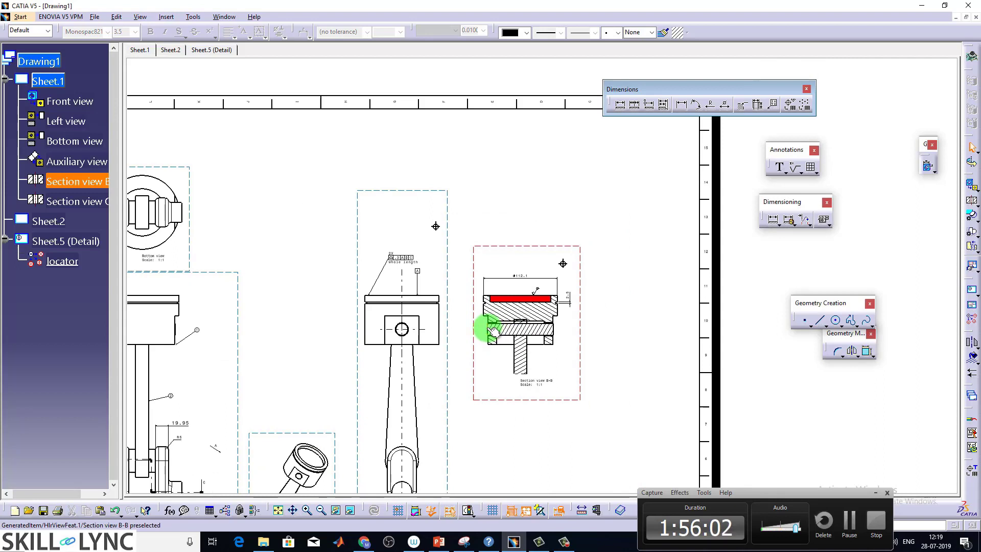
pyautogui.click(493, 332)
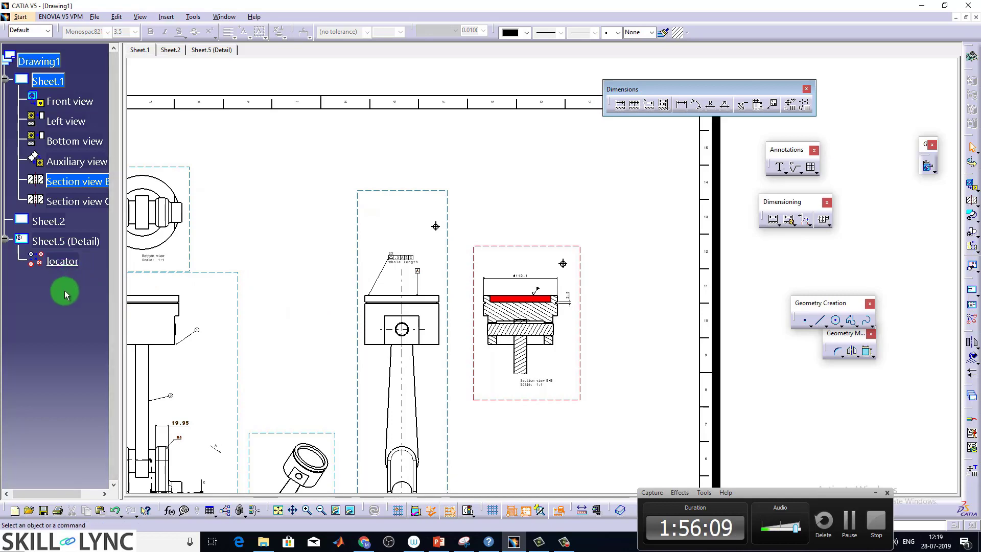
pyautogui.moveTo(438, 228)
pyautogui.mouseDown(button='middle')
pyautogui.moveTo(461, 298)
pyautogui.moveTo(482, 241)
pyautogui.mouseUp(button='middle')
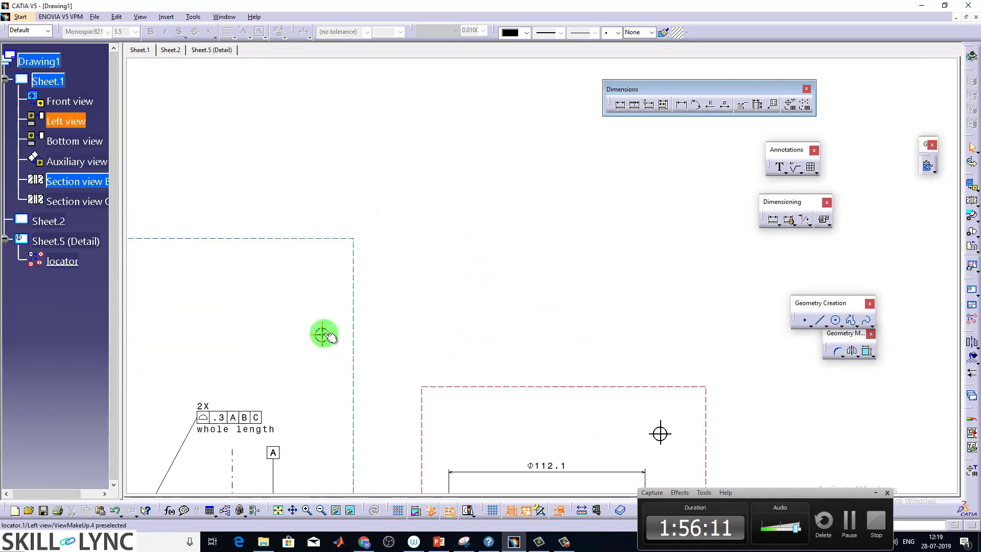
pyautogui.moveTo(323, 335); pyautogui.dragTo(423, 302, button='middle')
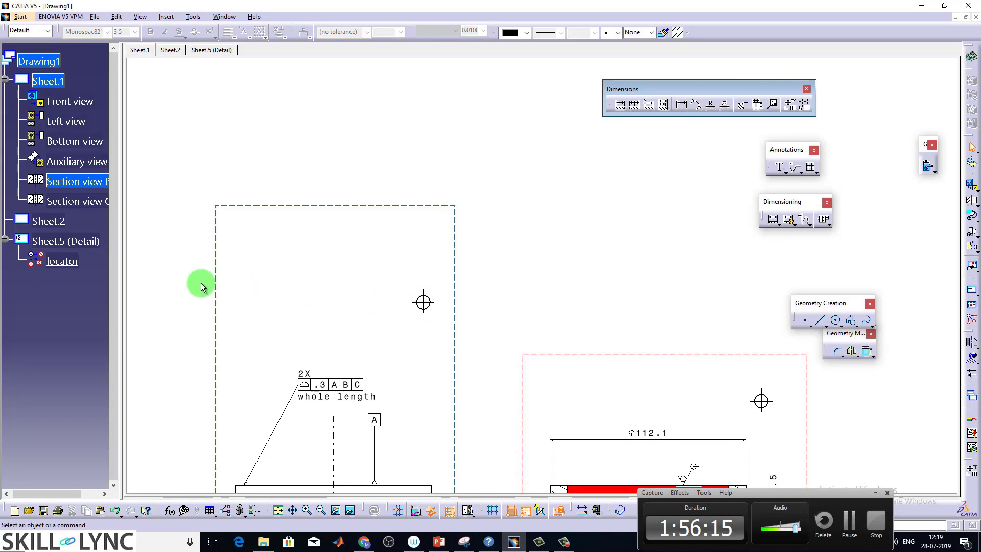
pyautogui.click(60, 261)
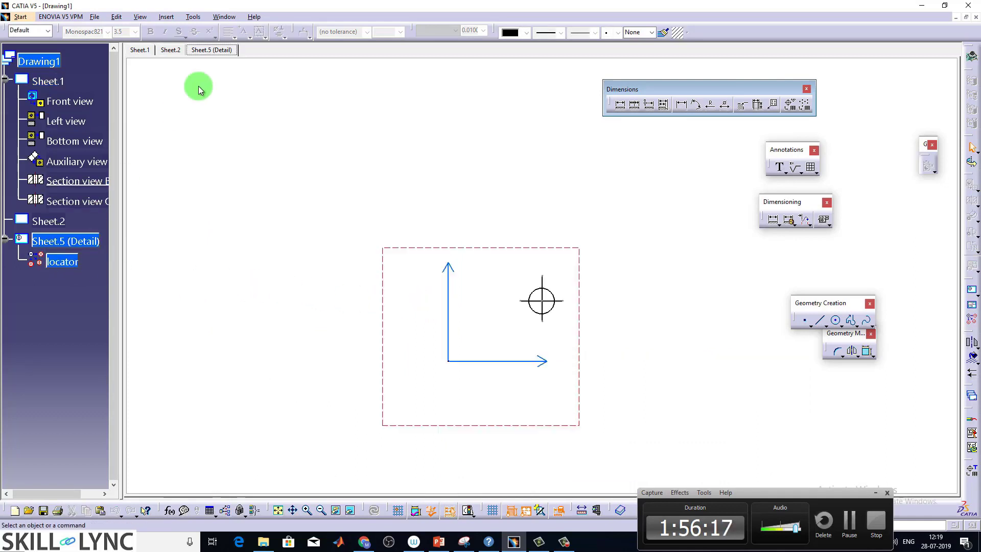
pyautogui.moveTo(519, 280); pyautogui.dragTo(481, 254, button='middle')
pyautogui.click(462, 331)
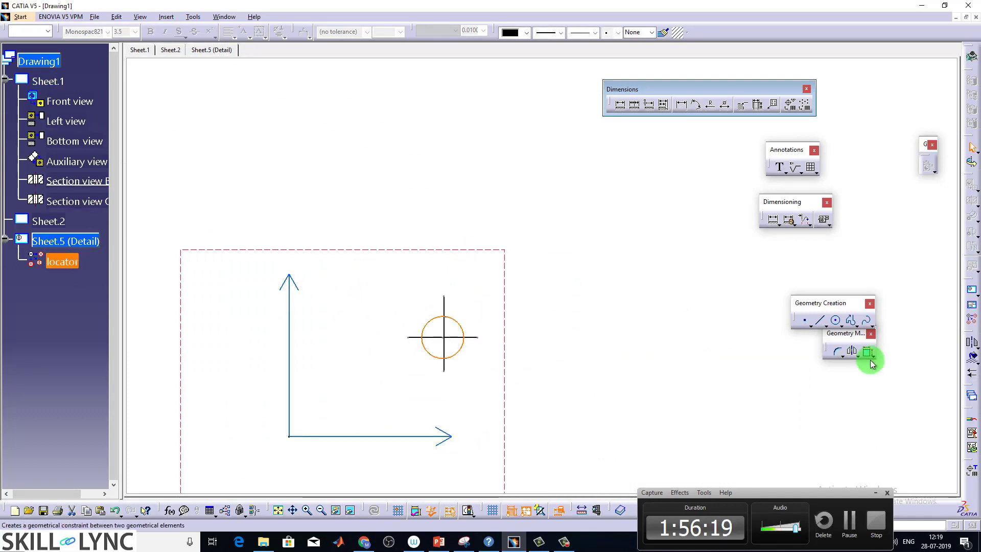
pyautogui.click(970, 356)
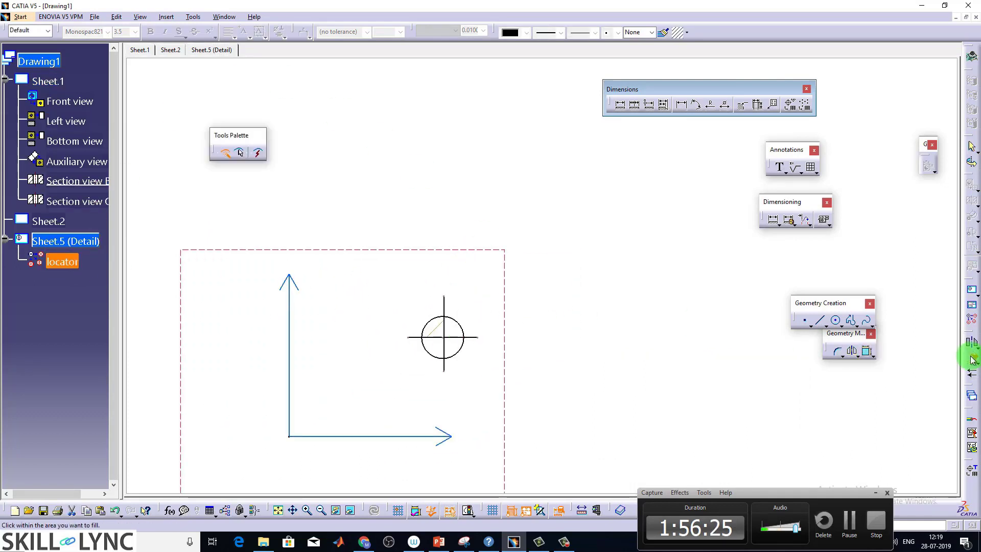
pyautogui.moveTo(454, 327); pyautogui.dragTo(484, 279, button='middle')
pyautogui.click(462, 305)
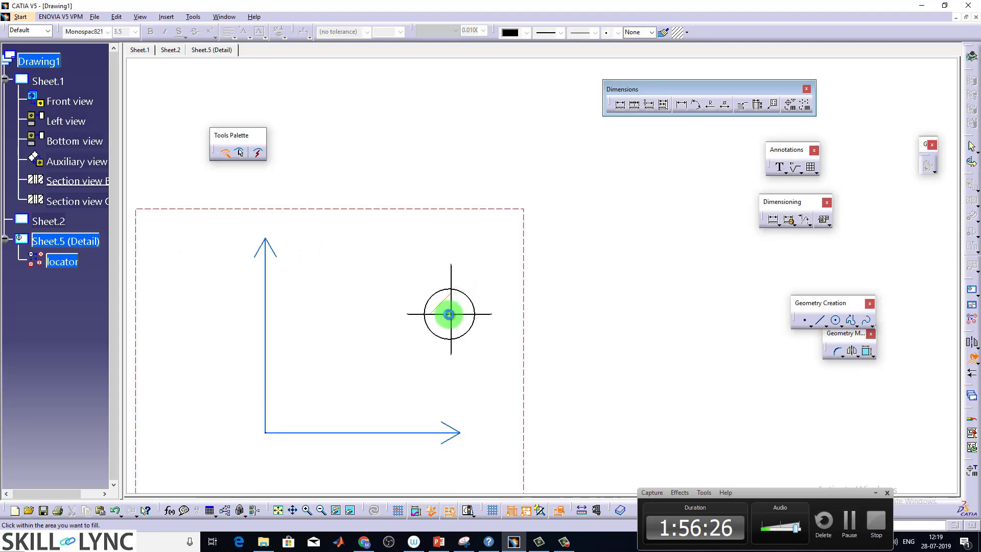
pyautogui.click(444, 319)
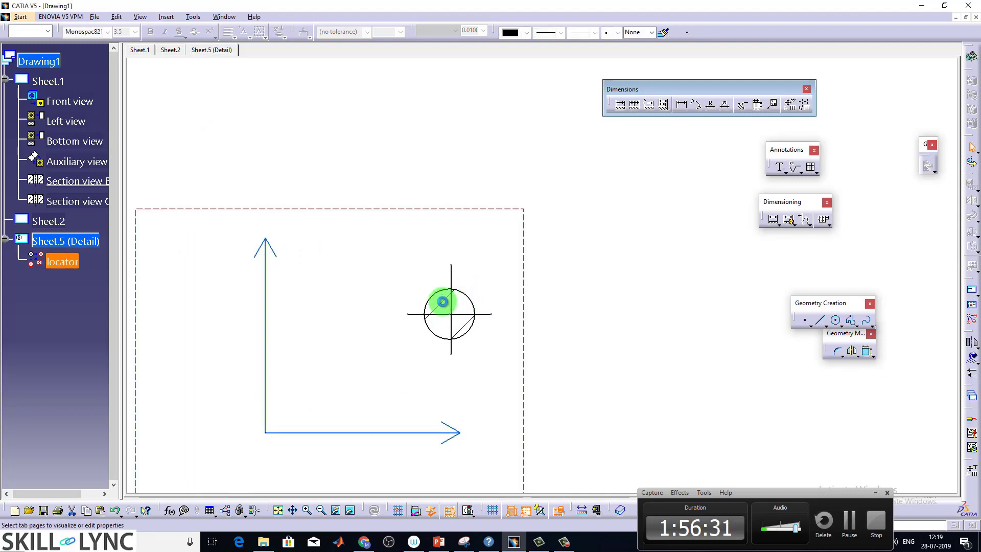
# - Change the upper-left quadrant's fill pattern type to Coloring with black as the color
pyautogui.doubleClick(443, 302)
pyautogui.click(593, 120)
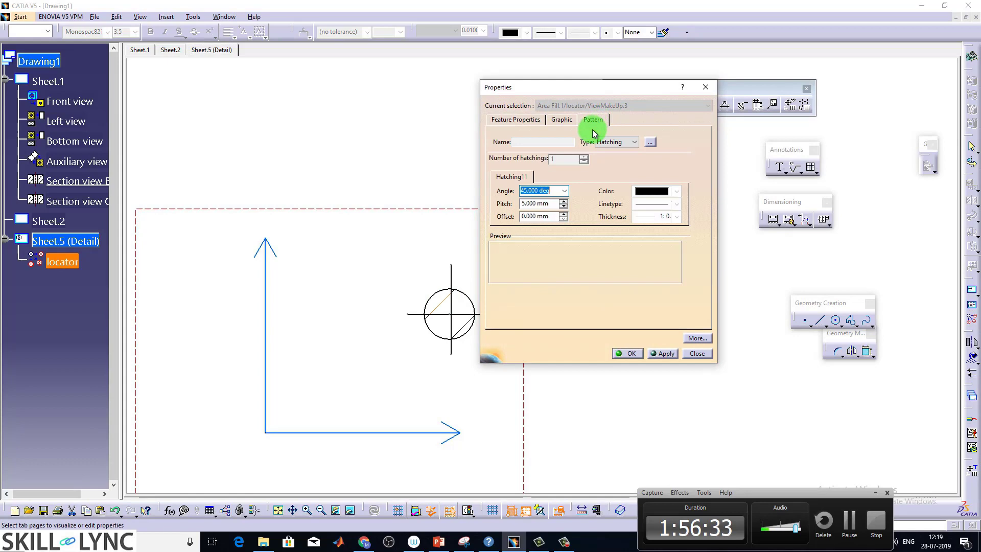
pyautogui.click(635, 139)
pyautogui.click(622, 172)
pyautogui.click(543, 169)
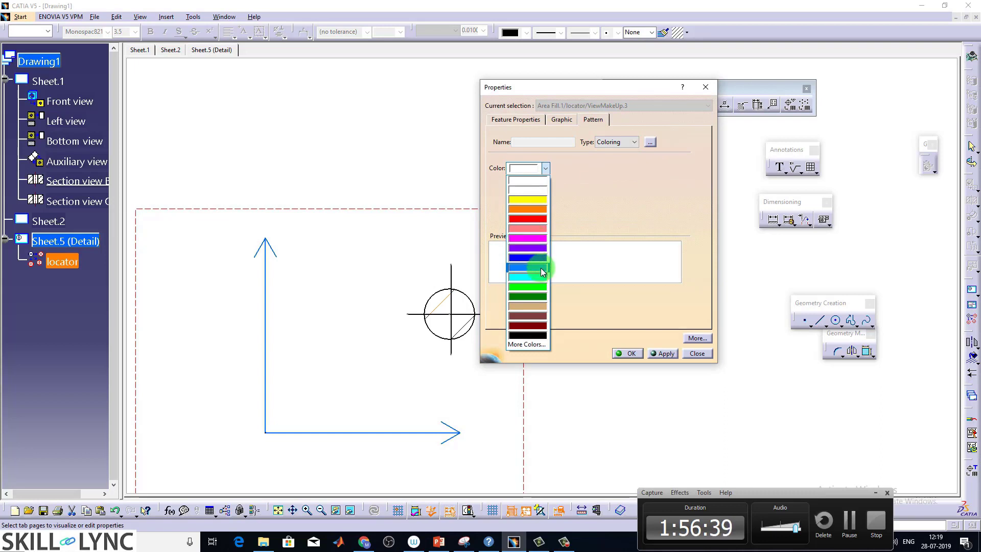
pyautogui.click(527, 335)
pyautogui.click(629, 353)
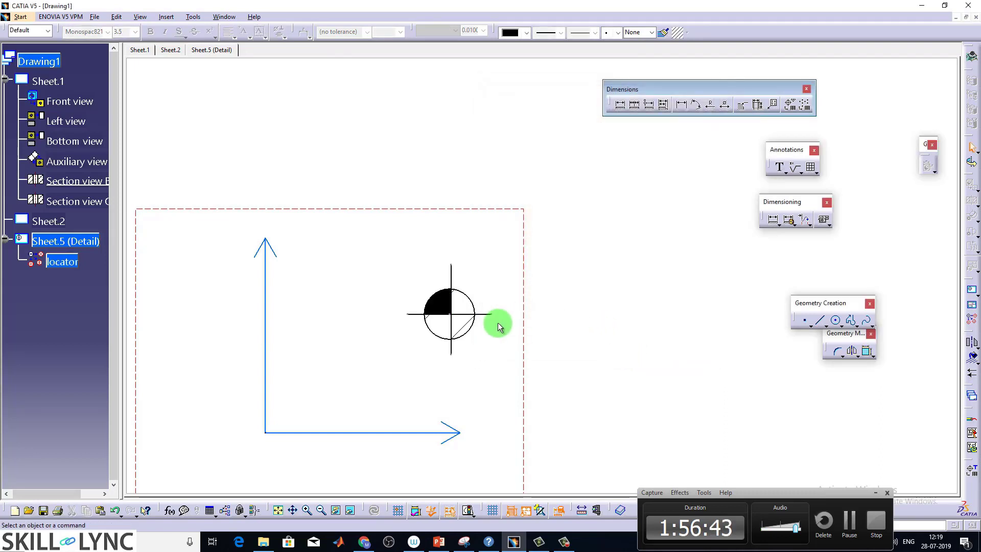
# - Change the lower-right quadrant's fill pattern type to Coloring with black as the color
pyautogui.click(459, 326)
pyautogui.doubleClick(459, 326)
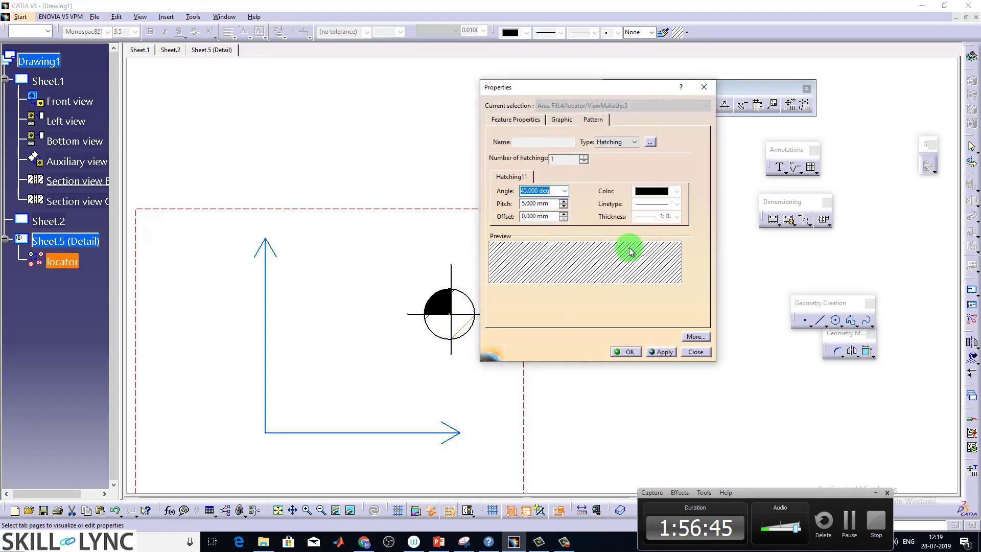
pyautogui.click(634, 142)
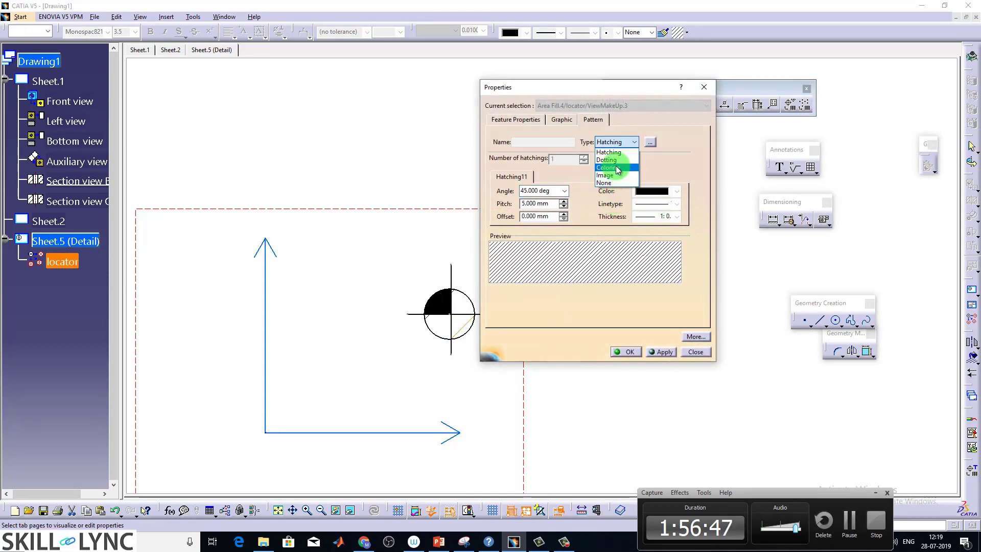
pyautogui.click(617, 168)
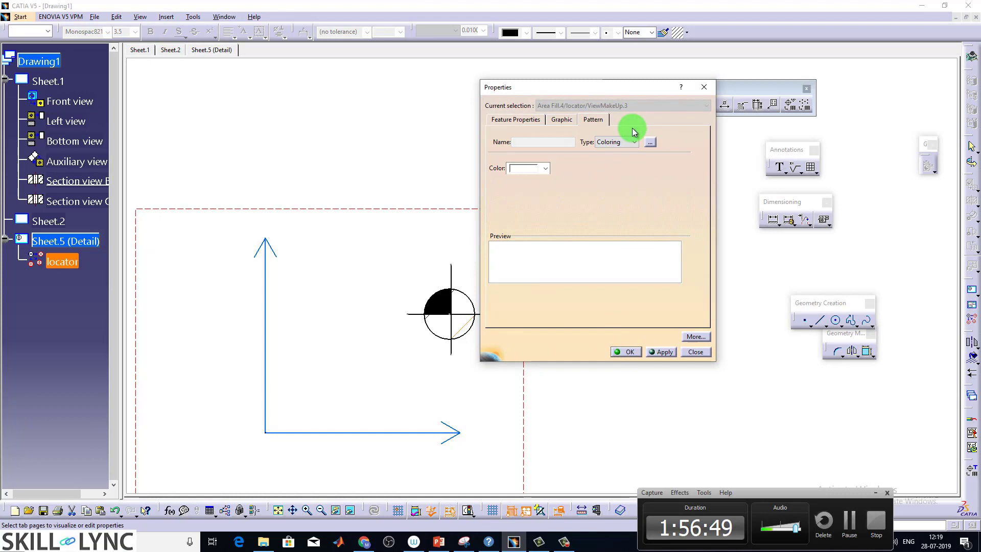
pyautogui.click(545, 168)
pyautogui.click(527, 335)
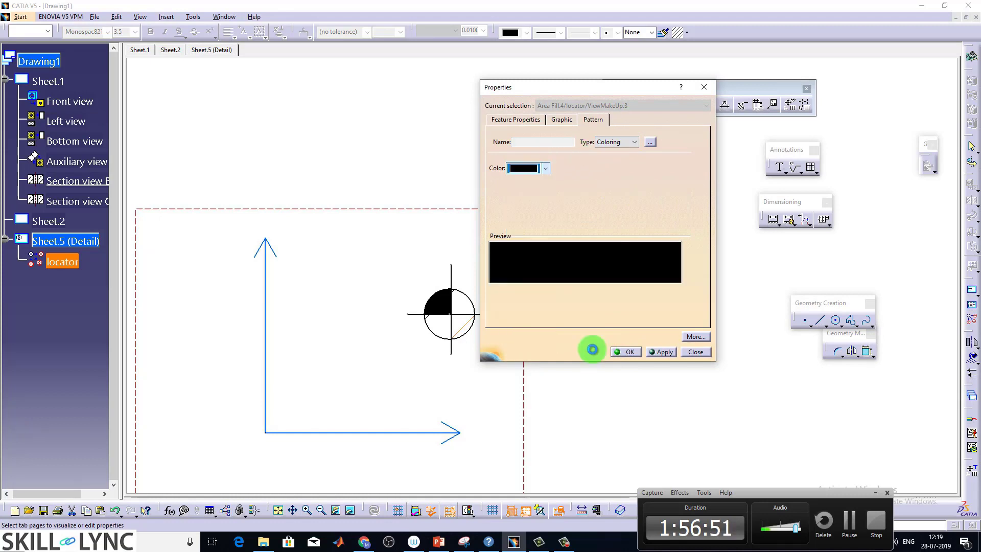
pyautogui.click(625, 351)
# - Return to Sheet.1 and check the locator instances in the Left view and Section view B-B
pyautogui.click(141, 49)
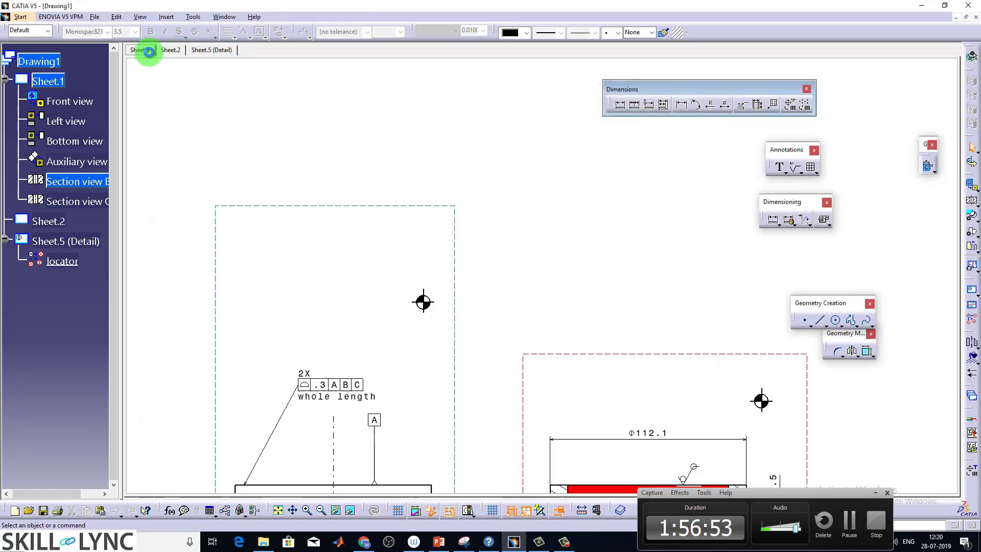
pyautogui.moveTo(429, 350)
pyautogui.mouseDown(button='middle')
pyautogui.moveTo(453, 304)
pyautogui.moveTo(389, 269)
pyautogui.mouseUp(button='middle')
pyautogui.click(388, 268)
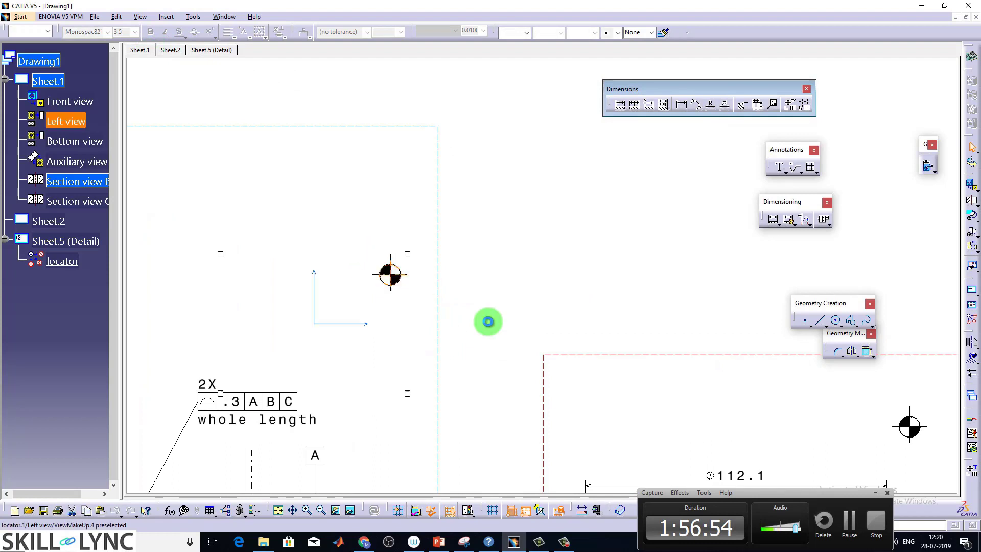
pyautogui.moveTo(799, 455); pyautogui.dragTo(401, 284, button='middle')
pyautogui.click(510, 258)
pyautogui.click(638, 285)
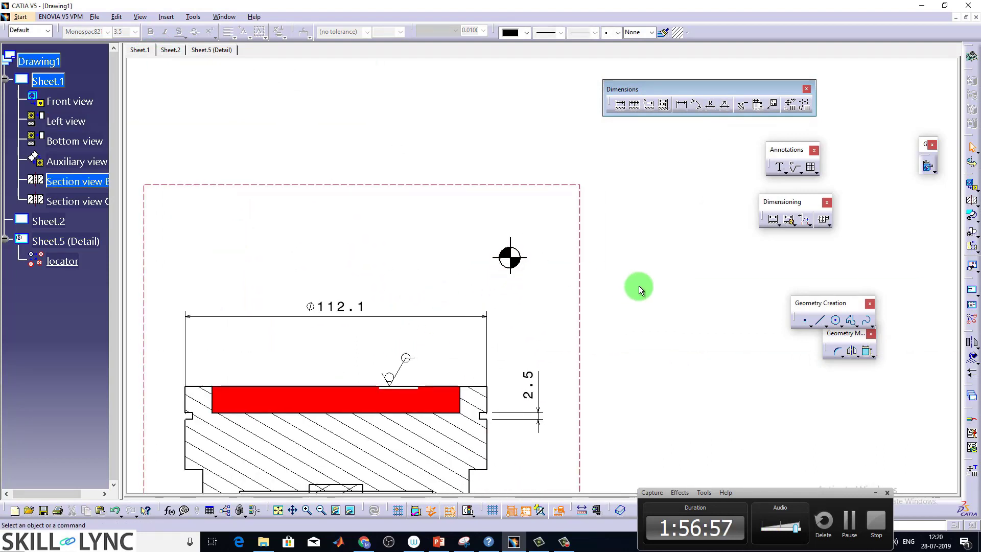
pyautogui.moveTo(575, 296); pyautogui.dragTo(511, 323, button='middle')
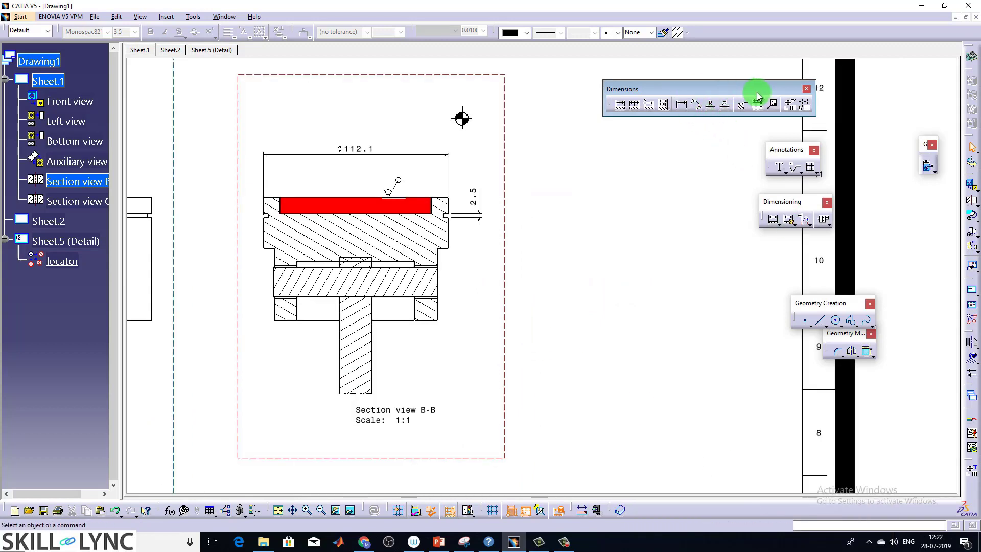
# - Apply line type 3 to the short top edge at the right of the red area in Section view B-B
pyautogui.click(806, 90)
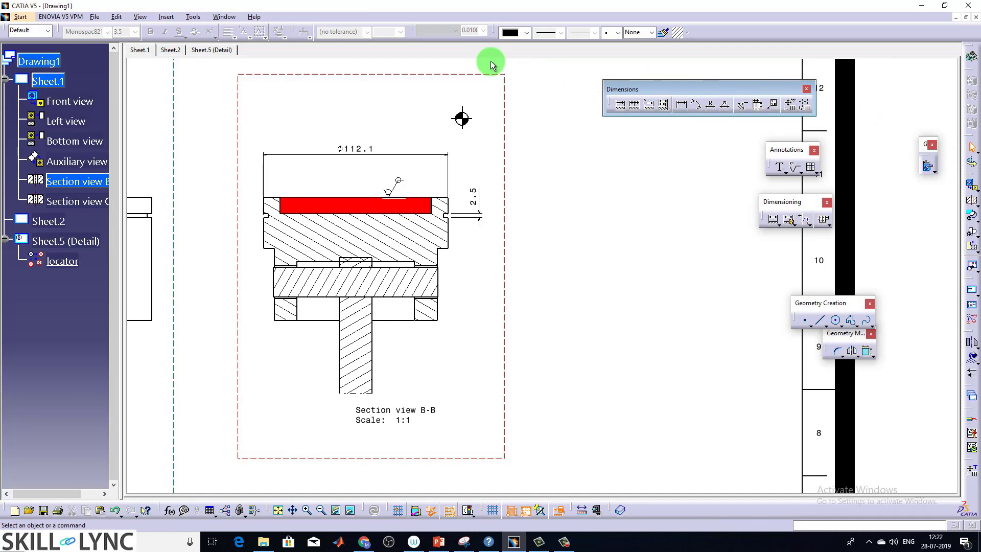
pyautogui.click(439, 197)
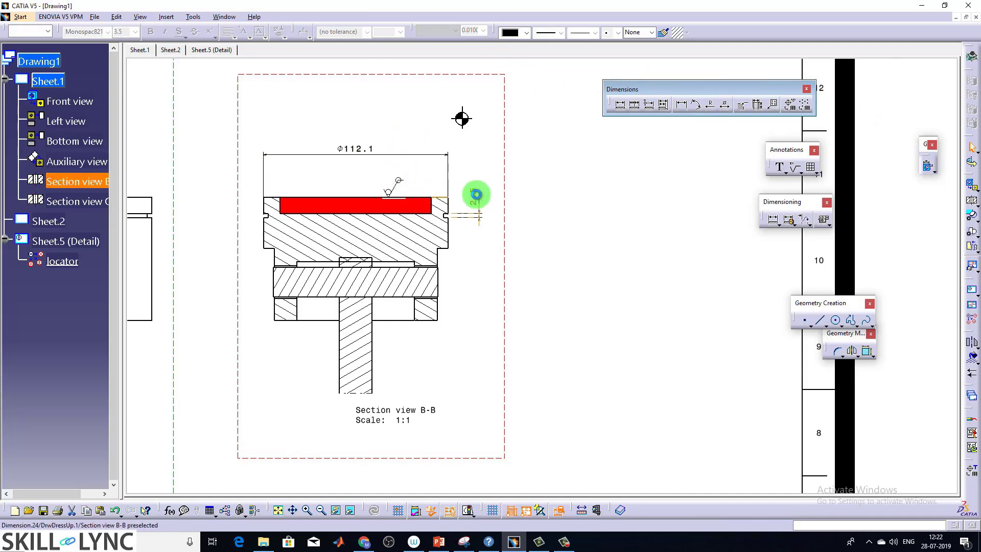
pyautogui.moveTo(509, 209); pyautogui.dragTo(582, 249, button='middle')
pyautogui.click(520, 34)
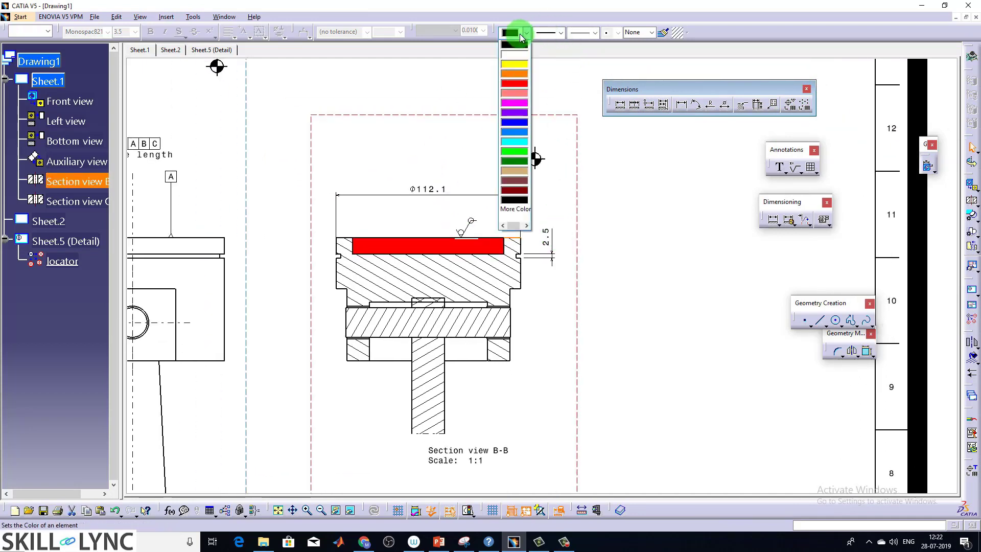
pyautogui.click(562, 36)
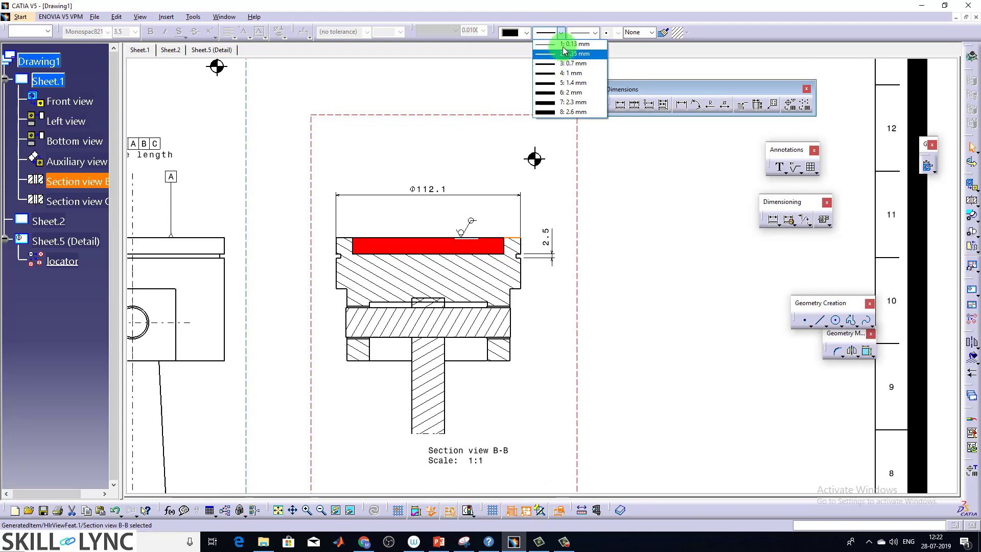
pyautogui.click(590, 32)
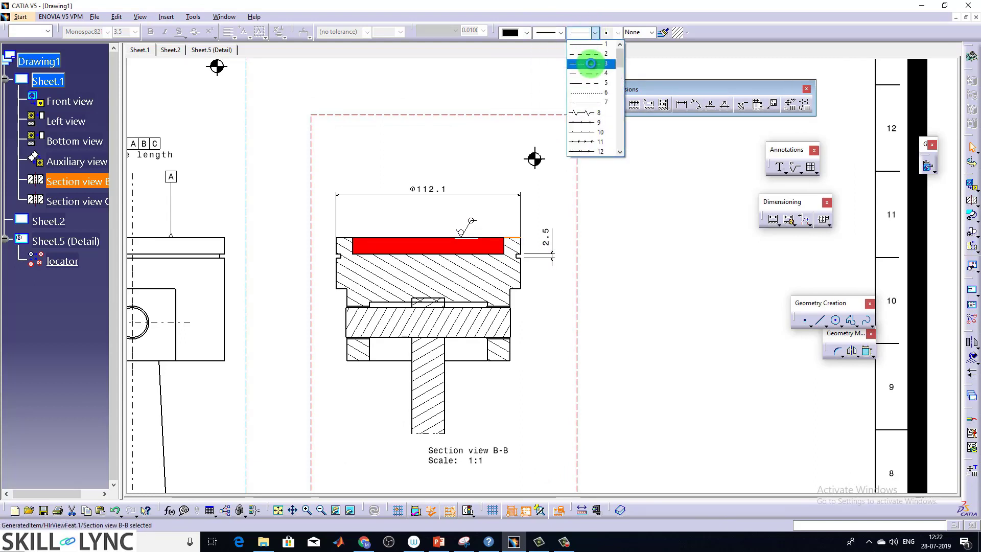
pyautogui.click(590, 63)
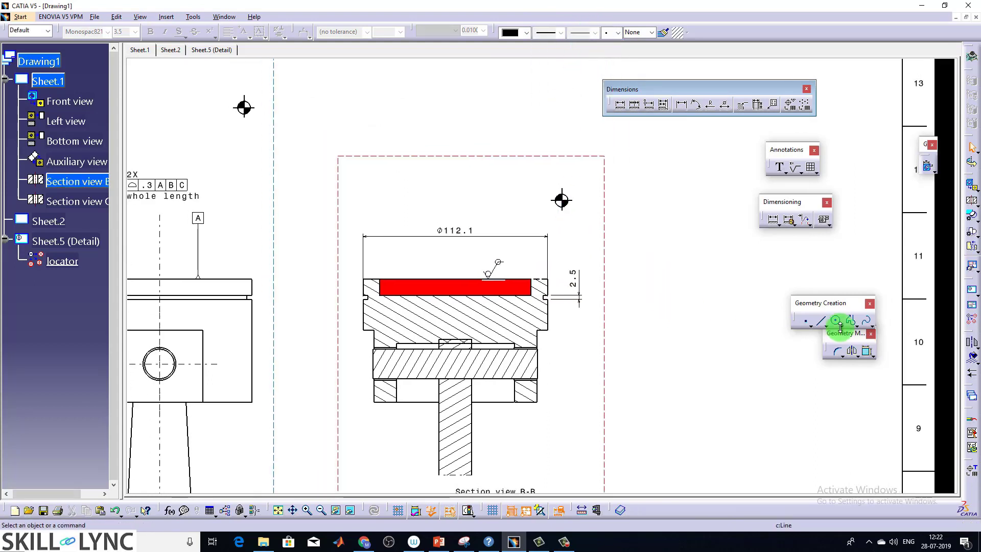
pyautogui.moveTo(682, 333)
pyautogui.mouseDown(button='middle')
pyautogui.moveTo(692, 260)
pyautogui.moveTo(645, 212)
pyautogui.mouseUp(button='middle')
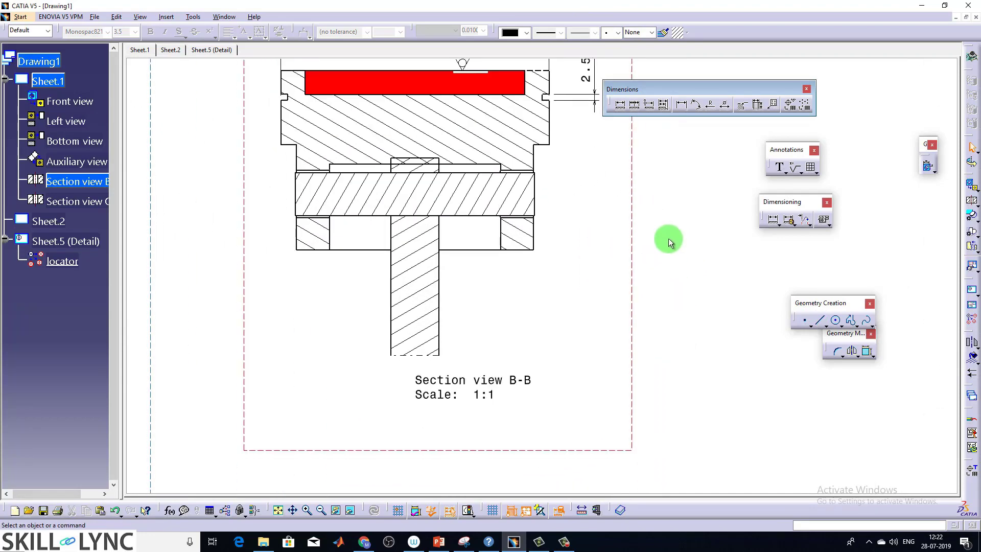
pyautogui.keyDown('ctrl'); pyautogui.moveTo(575, 302); pyautogui.dragTo(619, 348, button='middle'); pyautogui.keyUp('ctrl')
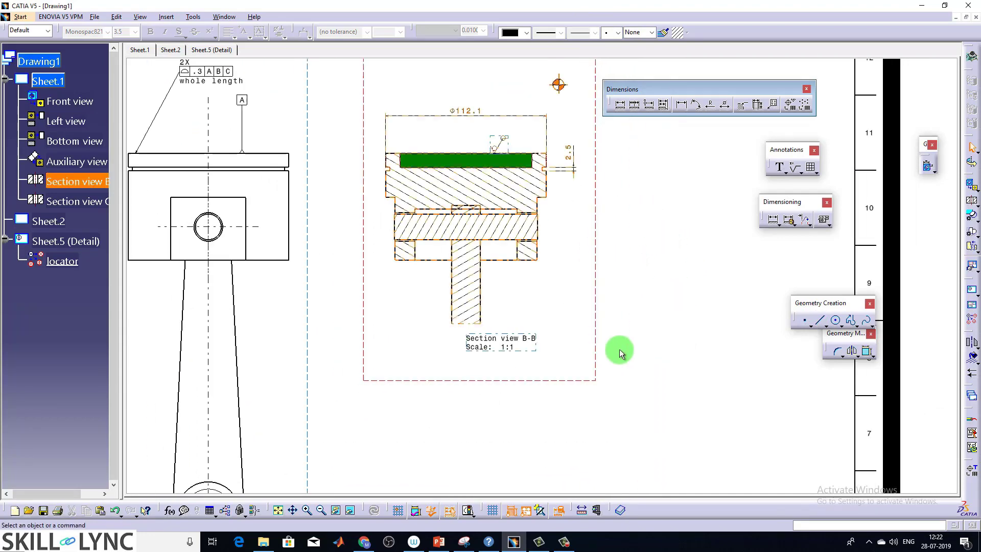